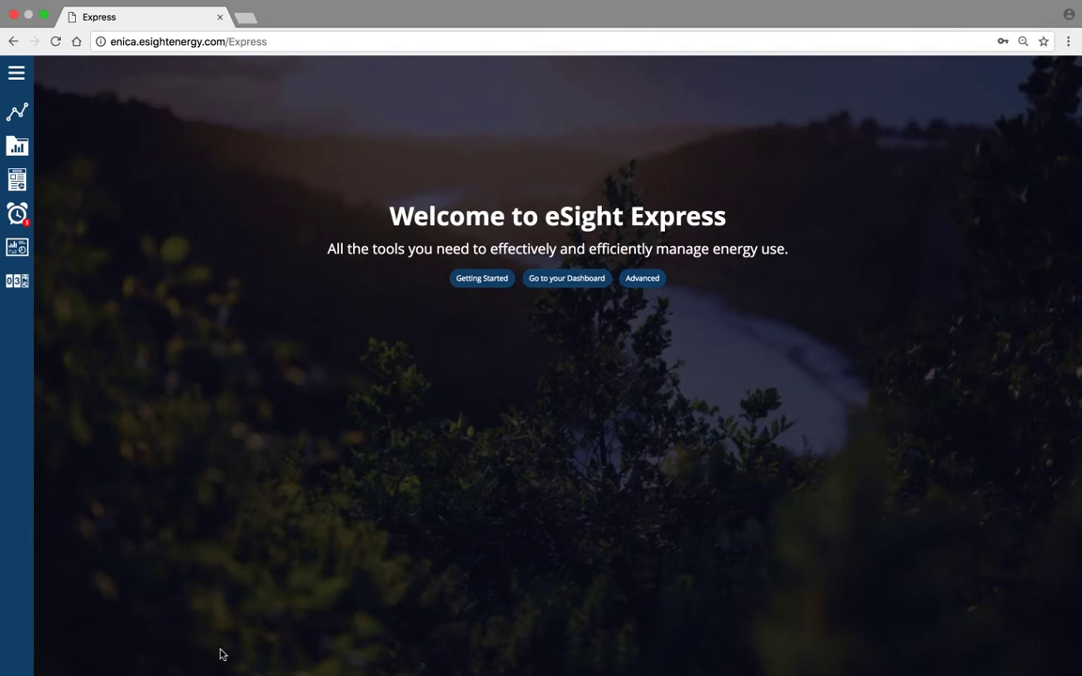
- Open the Performance Analysis page in the advanced version of eSight
click(644, 278)
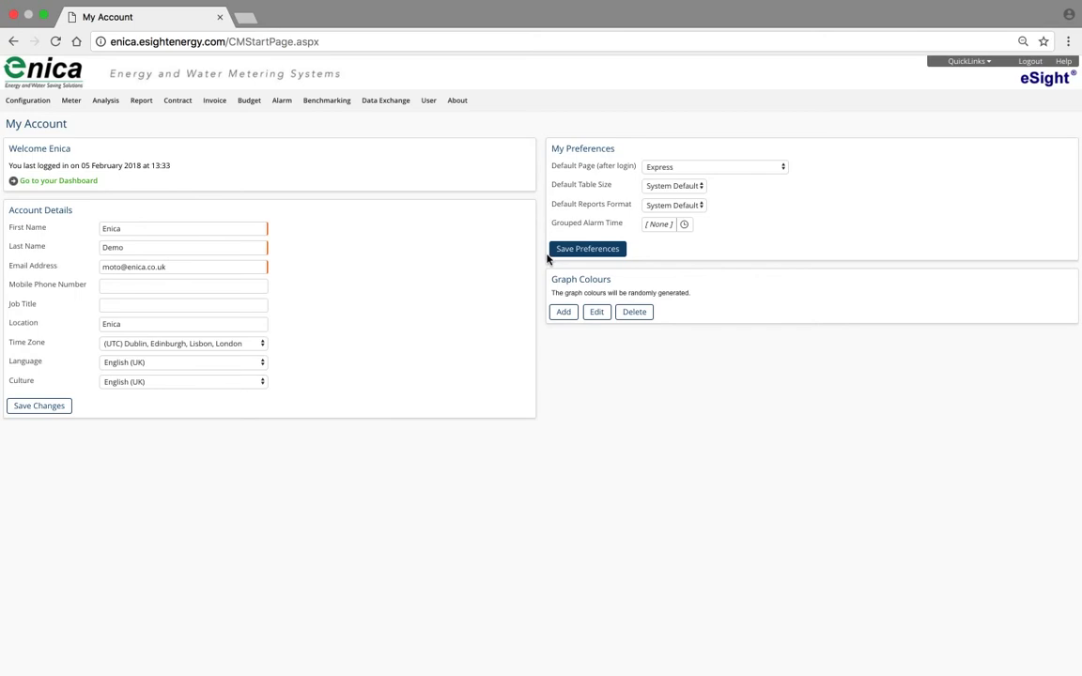
mouse_move(109, 105)
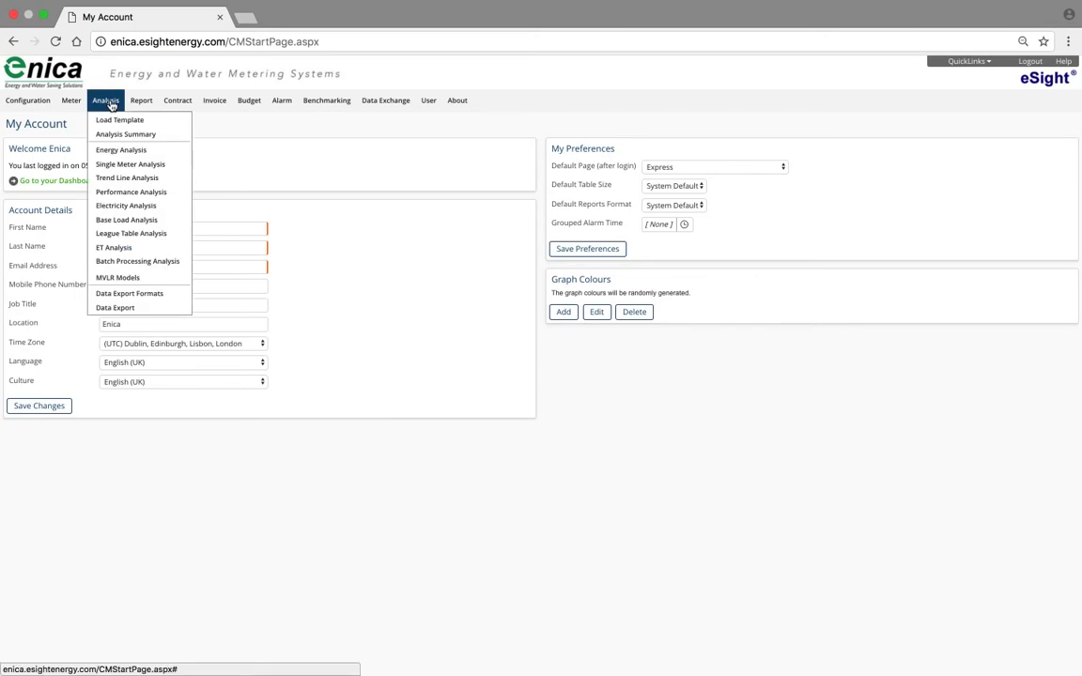
click(123, 194)
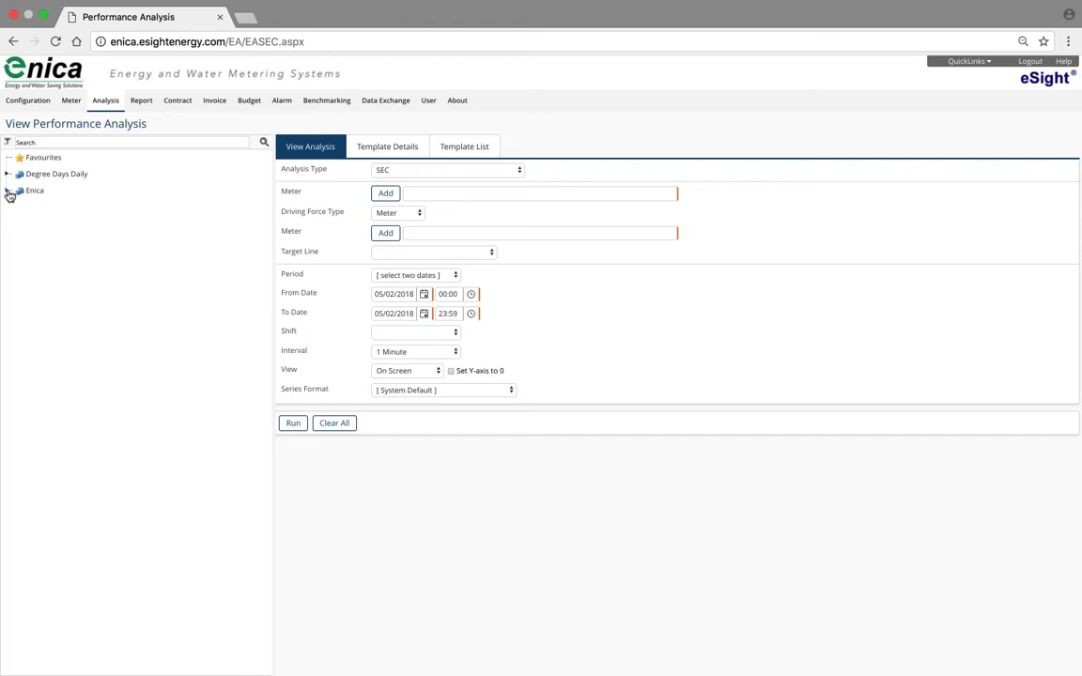
- Set the Gas meter of Enica Demo Site as the consumption meter for the SEC analysis
click(8, 193)
click(17, 208)
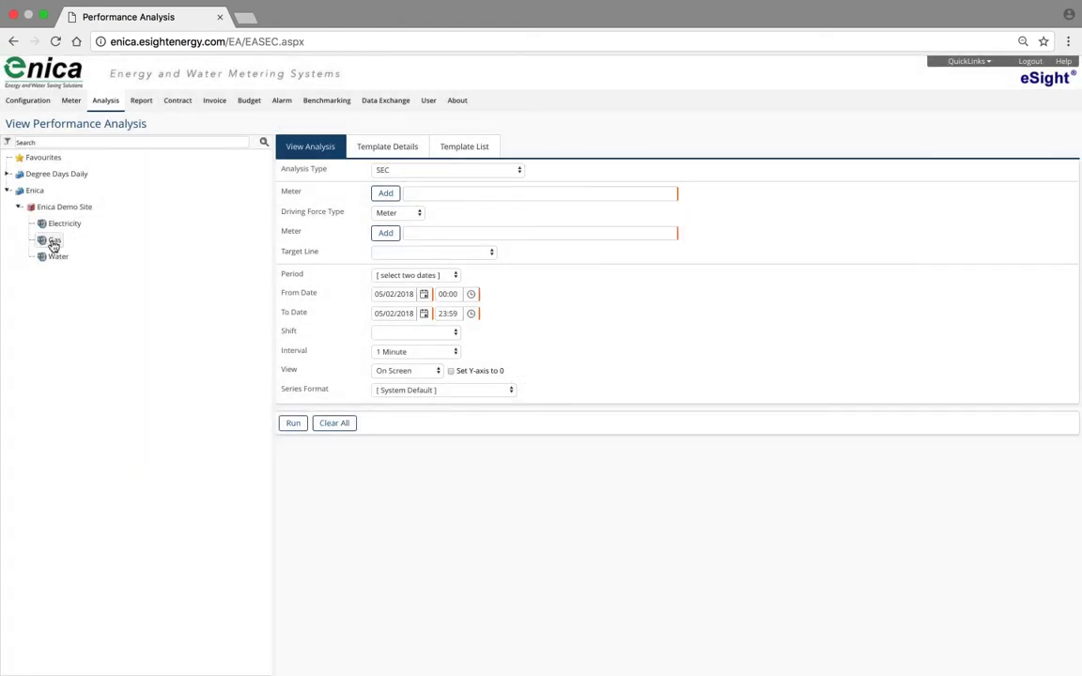
click(51, 242)
click(383, 197)
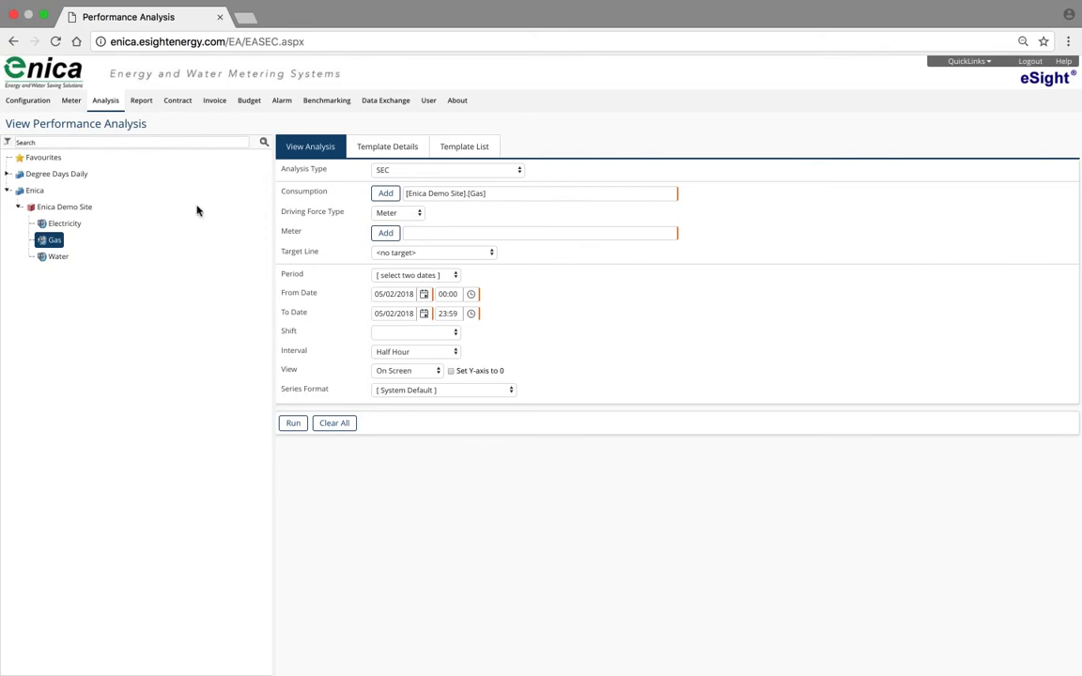
- Add Severn Valley Daily Degree Days as the driving force meter, keeping the driving force type as Meter
click(9, 176)
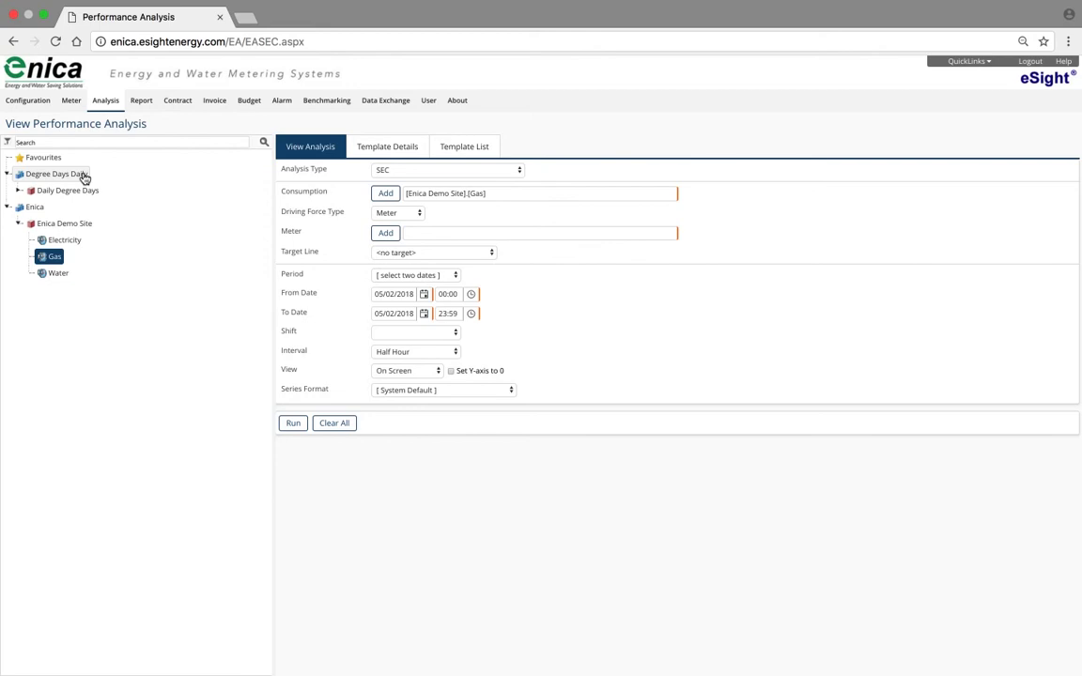
click(411, 214)
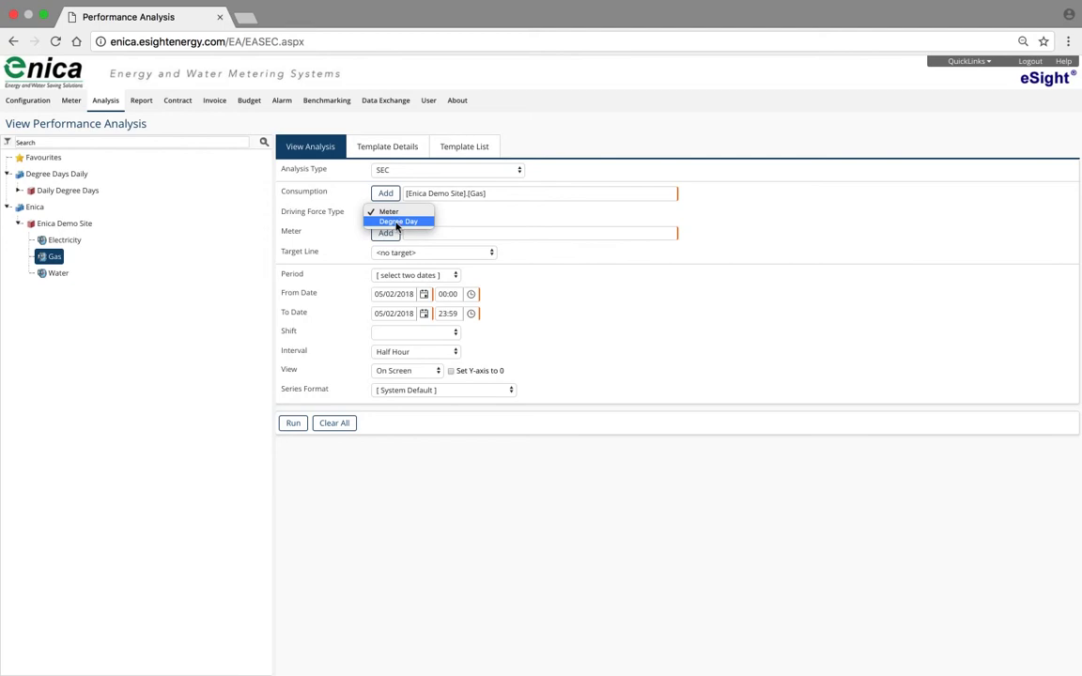
click(19, 197)
click(18, 192)
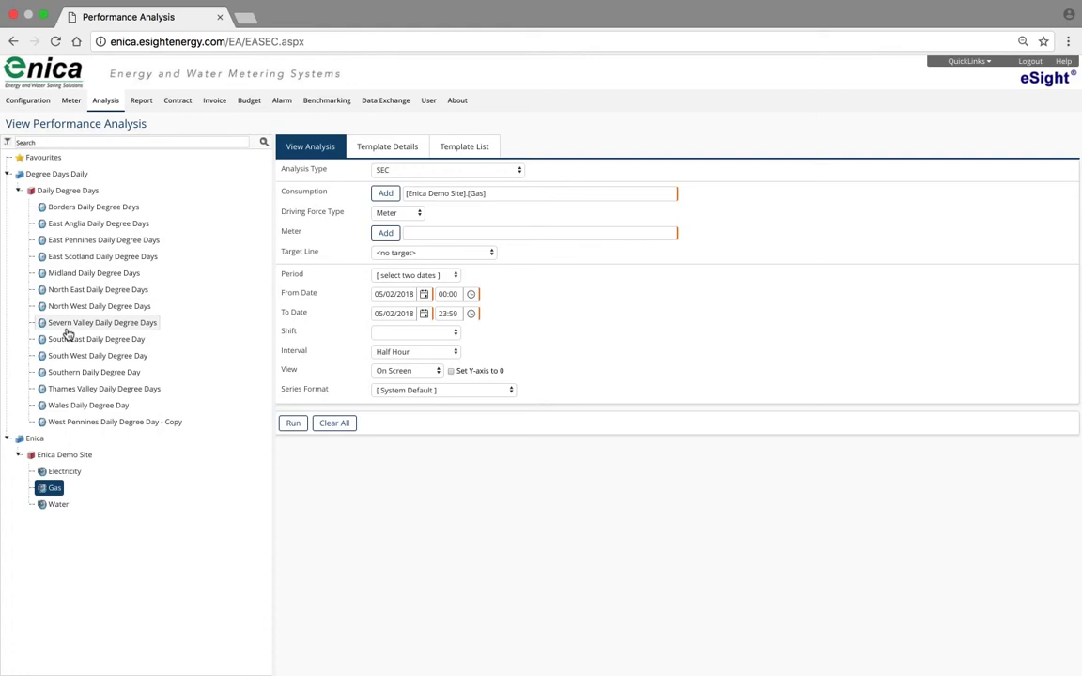
click(85, 323)
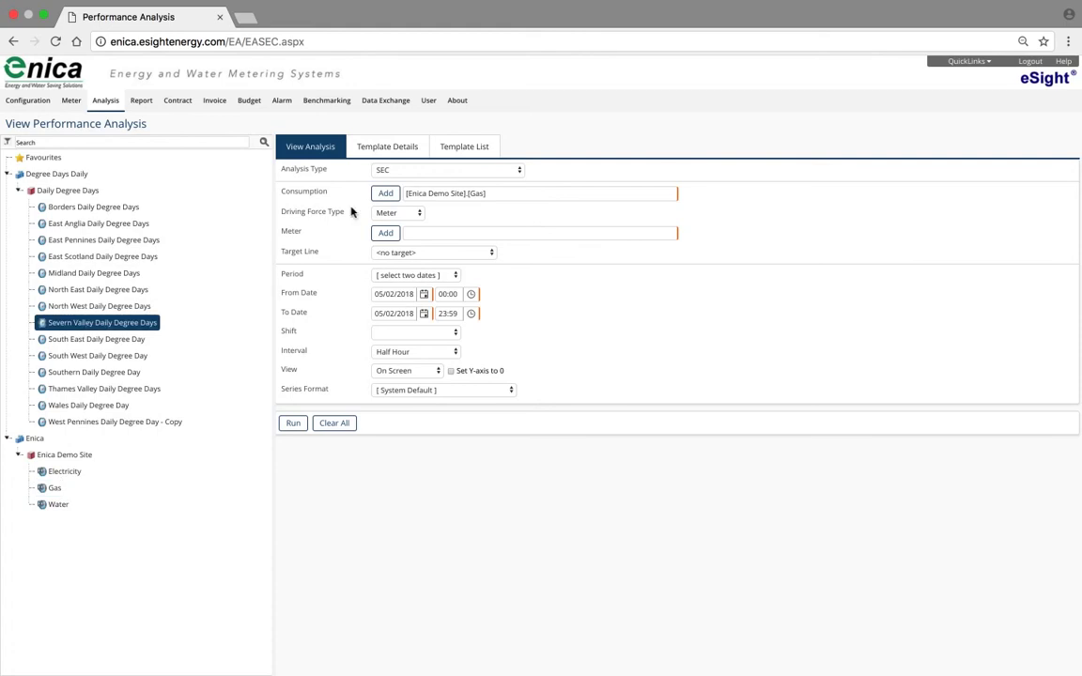
click(384, 235)
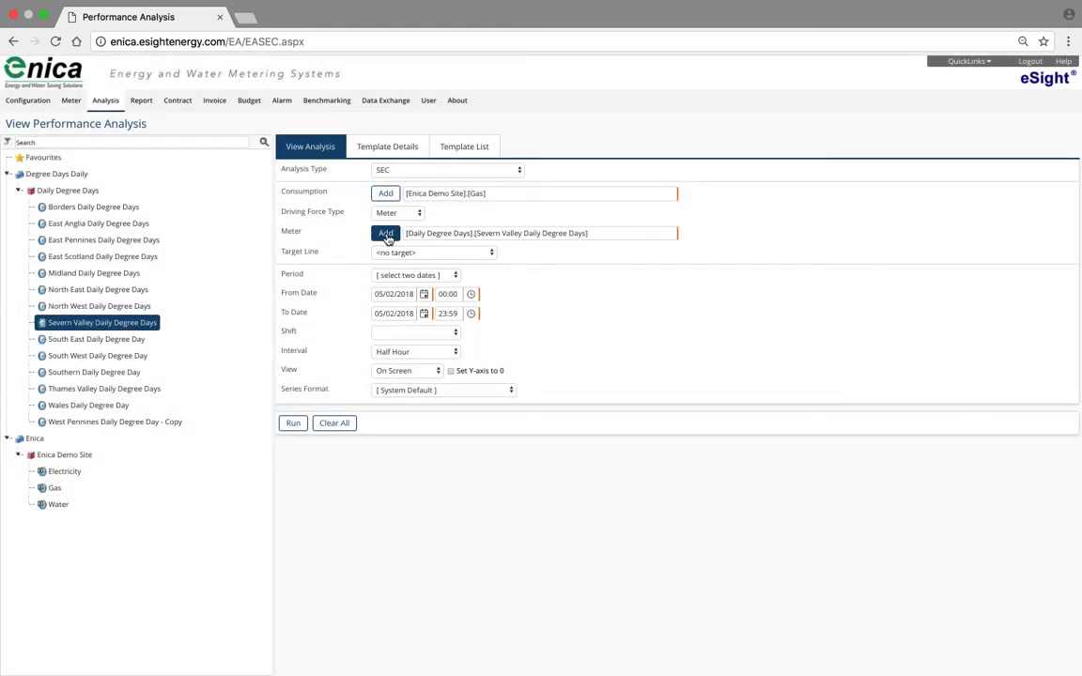
- Run the SEC analysis for the Last Month period with a 1 Day (Date) interval
click(455, 276)
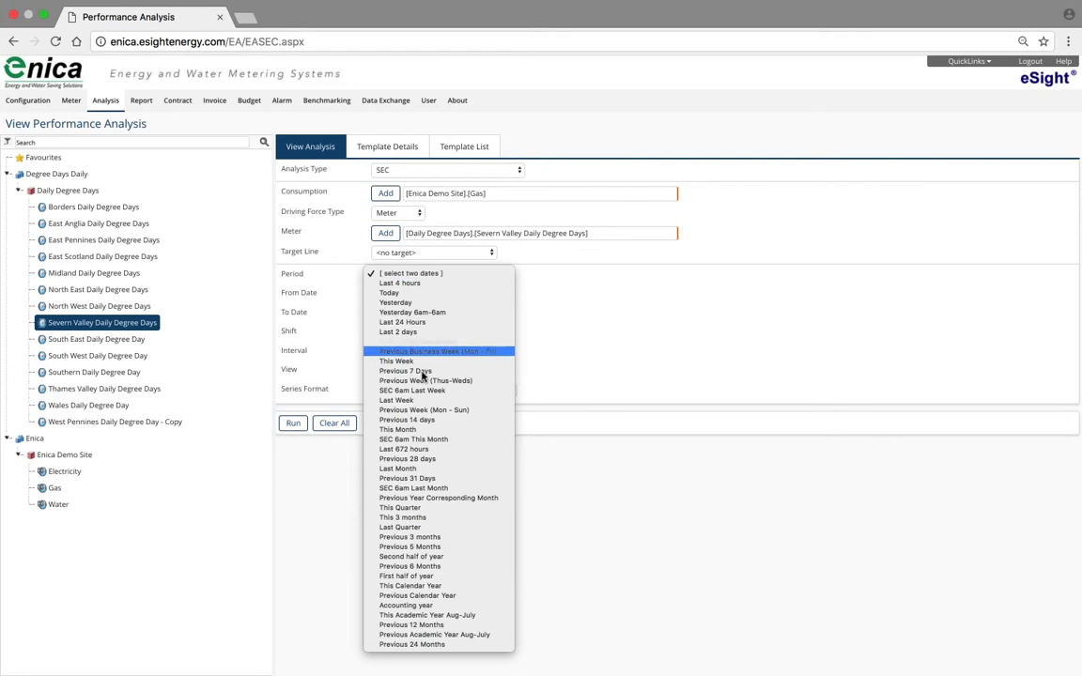
click(418, 472)
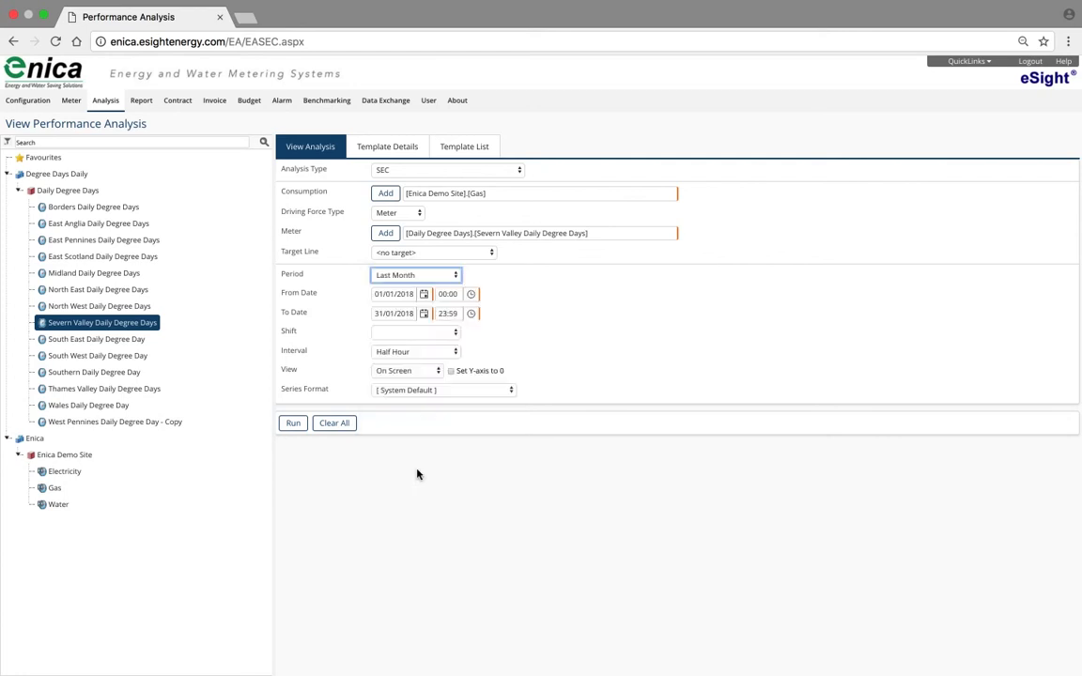
click(455, 354)
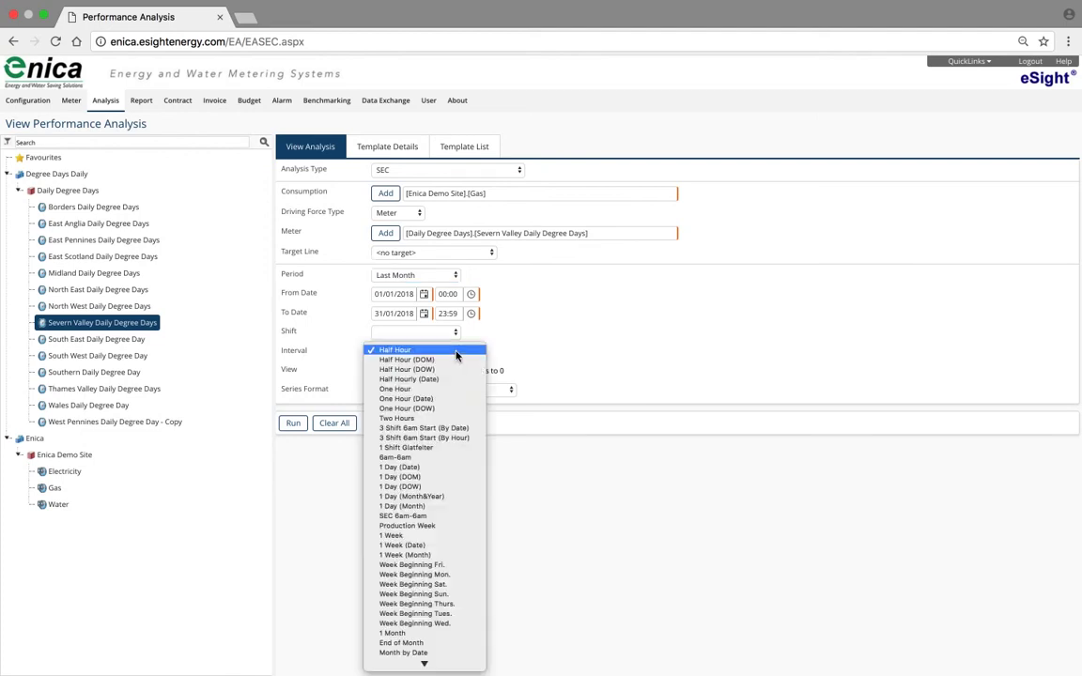
click(416, 468)
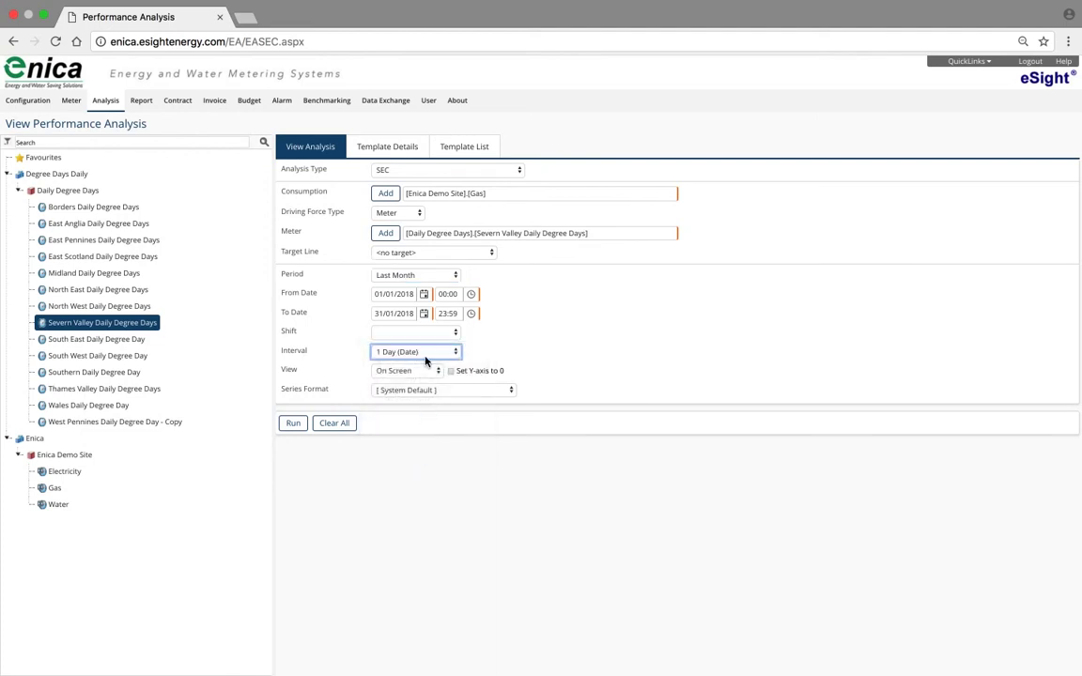
click(292, 424)
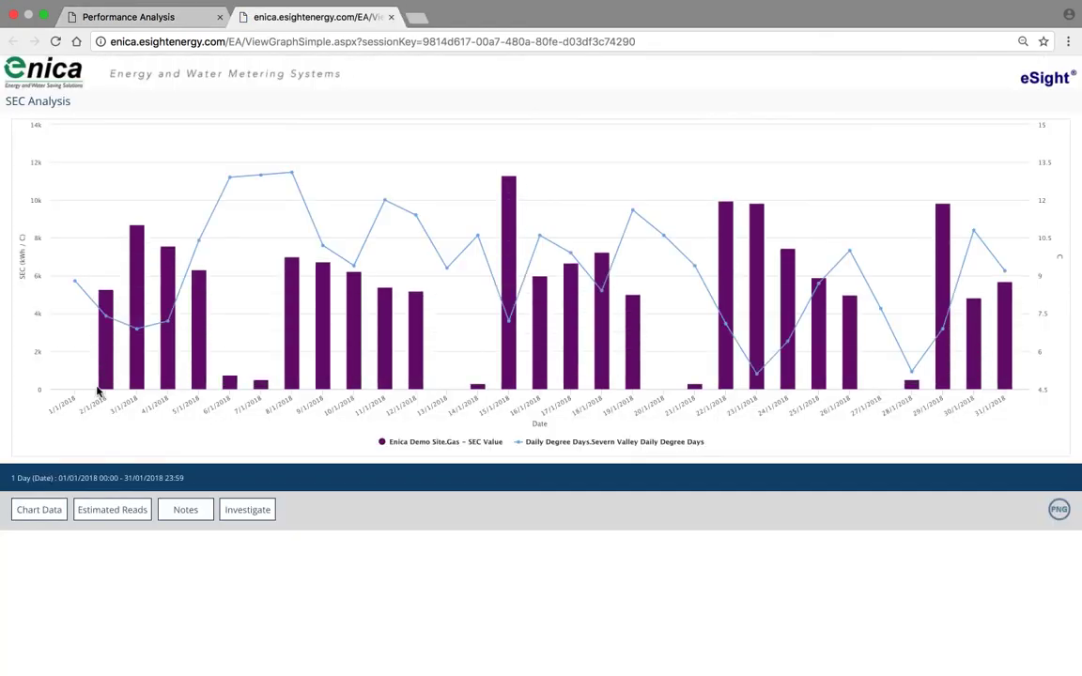
- Examine the SEC chart and its chart data table, then close the results
mouse_move(99, 316)
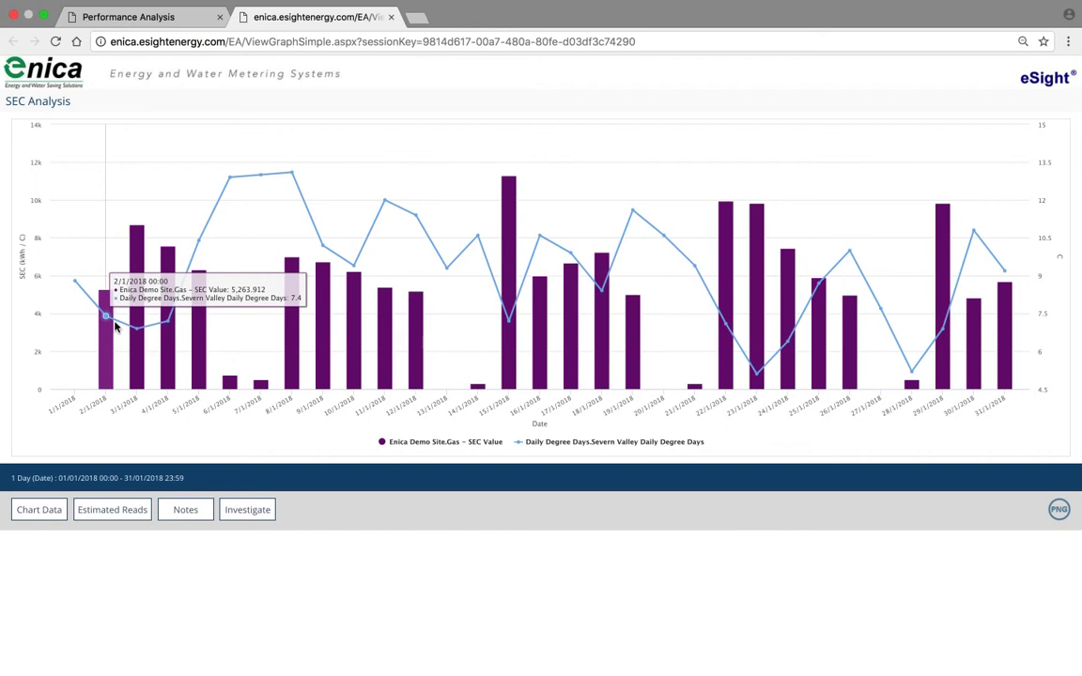
click(41, 512)
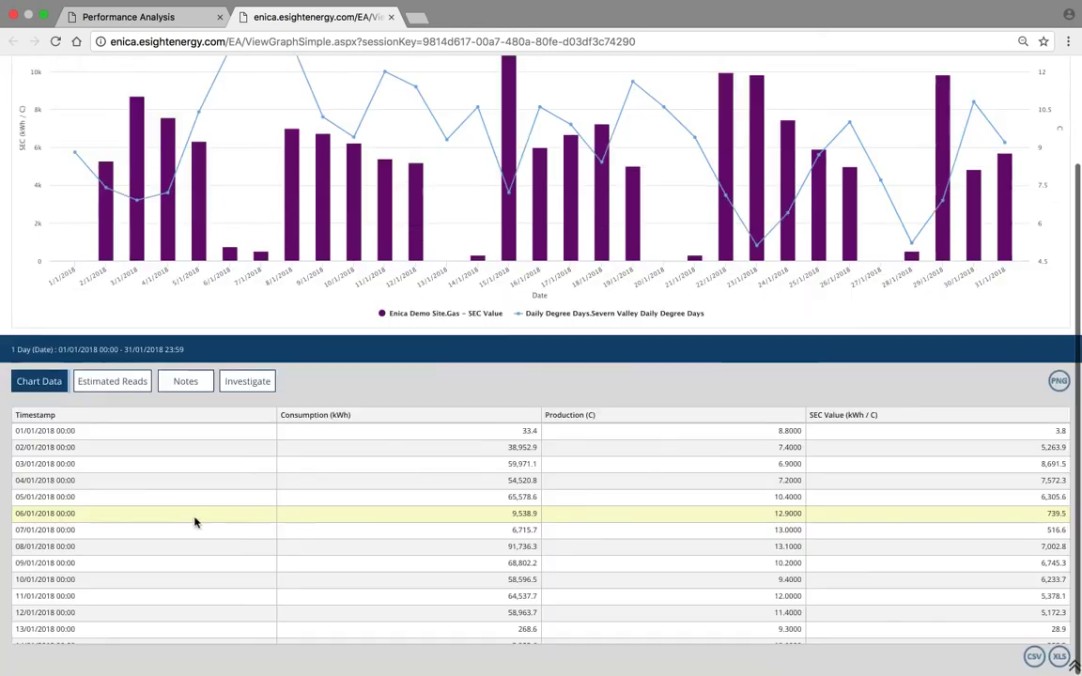
scroll(301, 518, down, 5)
scroll(301, 440, up, 8)
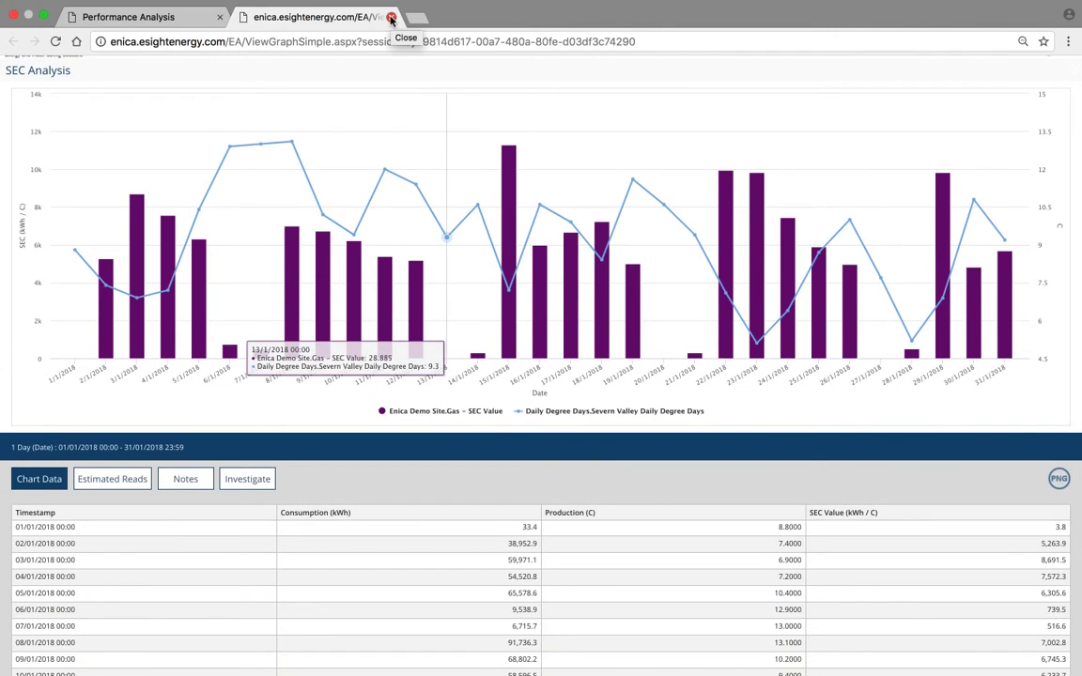
click(392, 18)
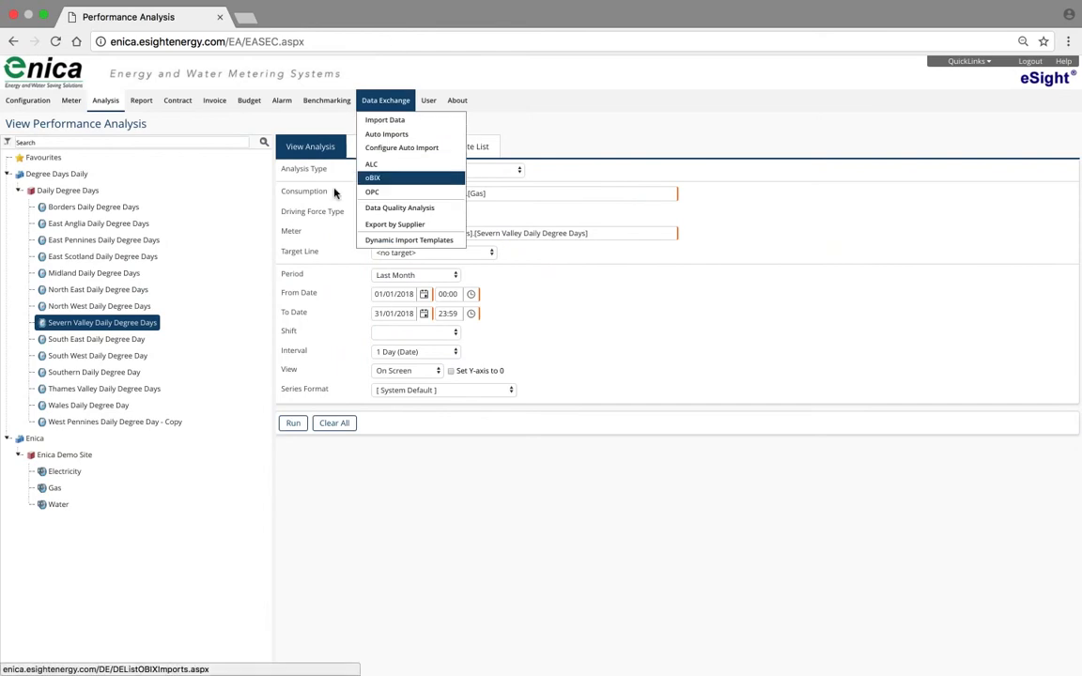
- Change the analysis type to Regression Analysis and run it for the Previous Calendar Year period
click(495, 169)
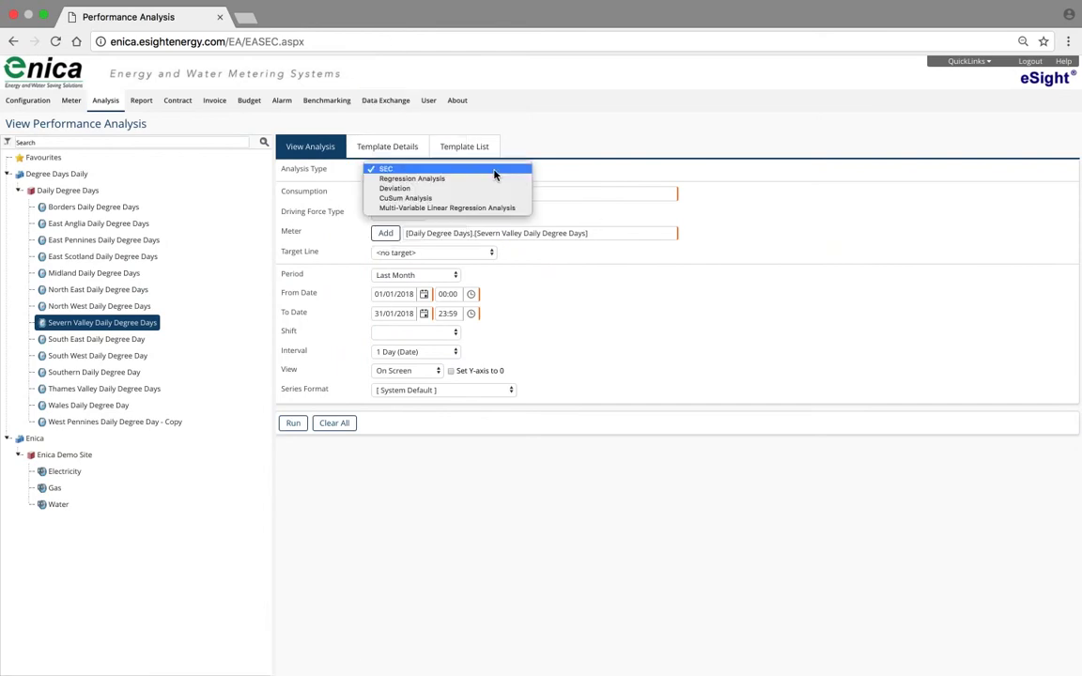
click(392, 178)
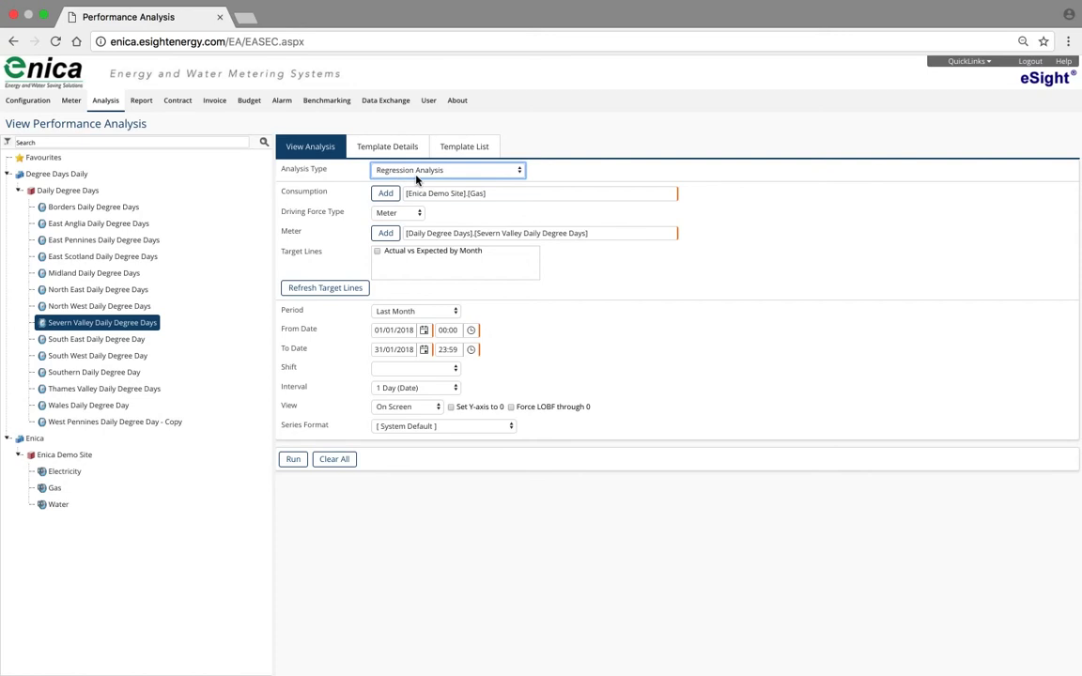
click(454, 313)
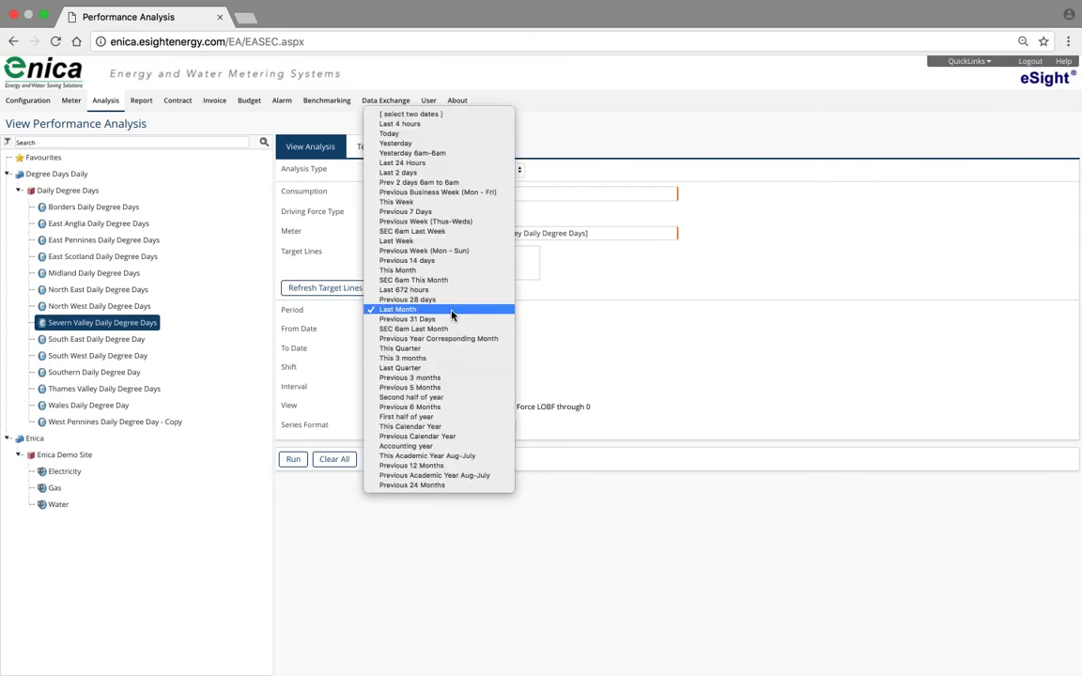
click(420, 437)
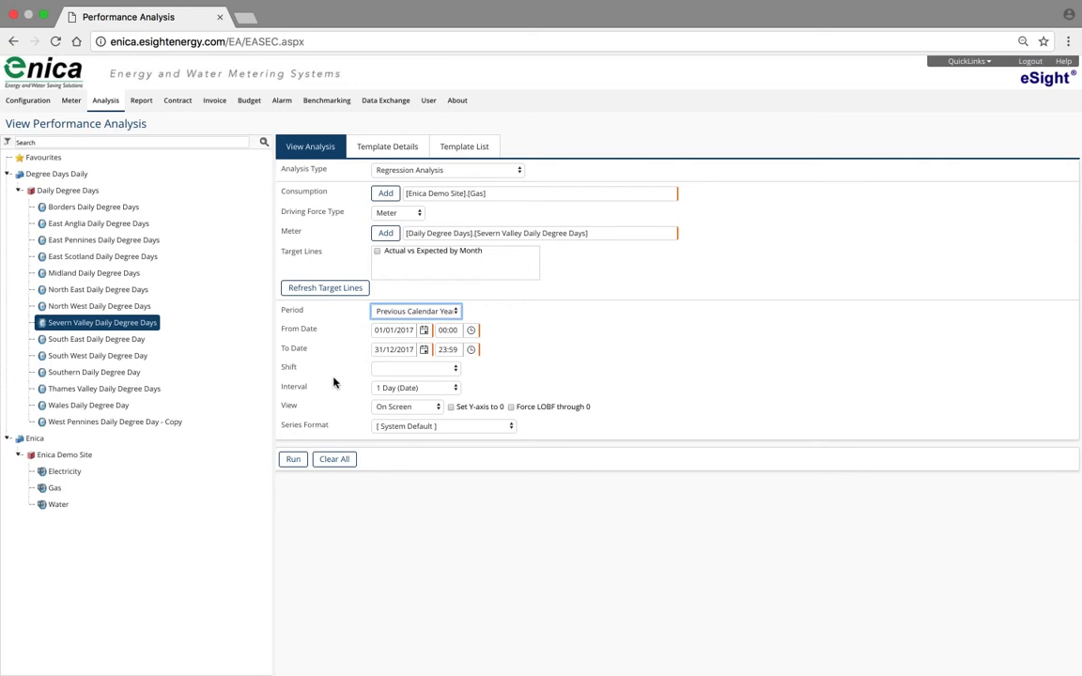
click(294, 460)
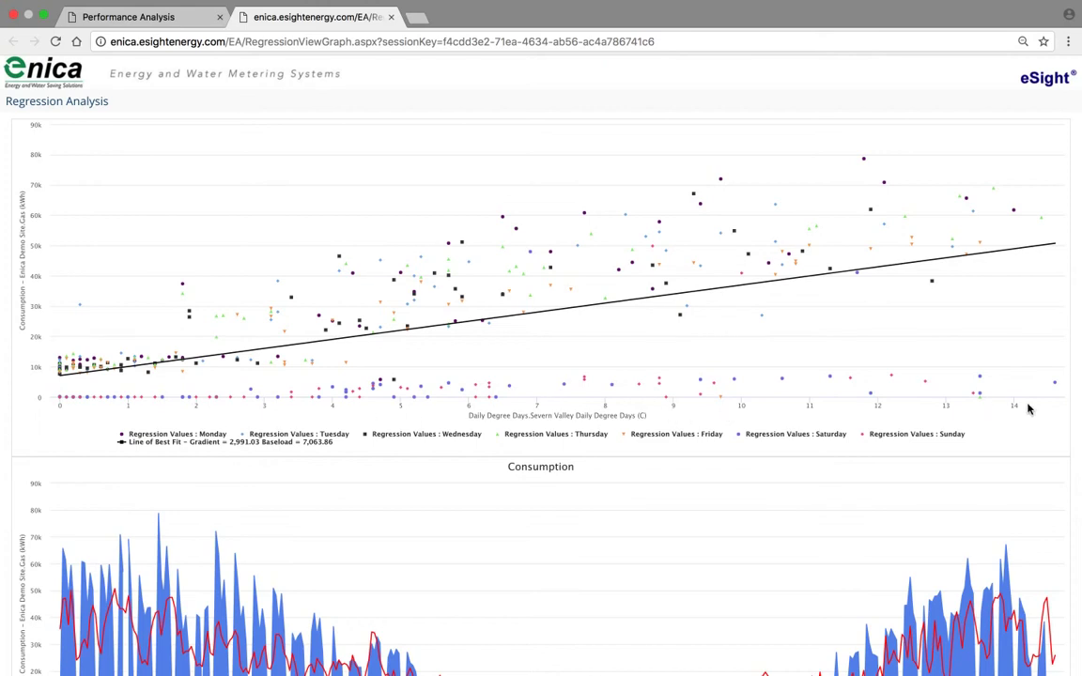
- Hide the Monday to Saturday regression values to examine only the Sunday points against the line of best fit
mouse_move(1052, 380)
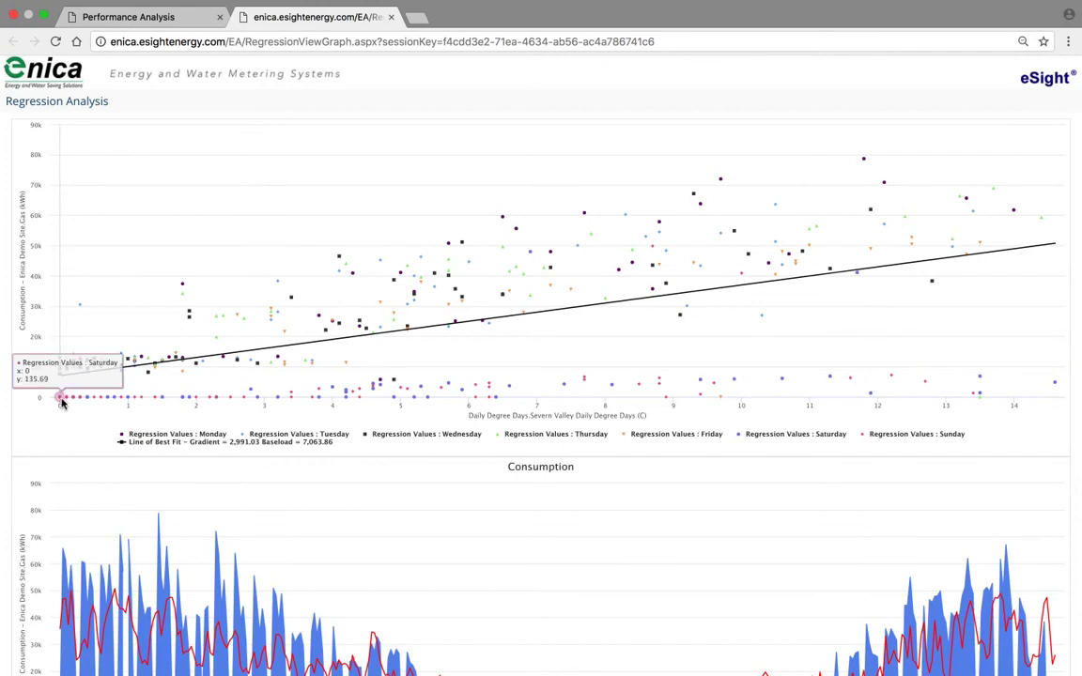
mouse_move(67, 354)
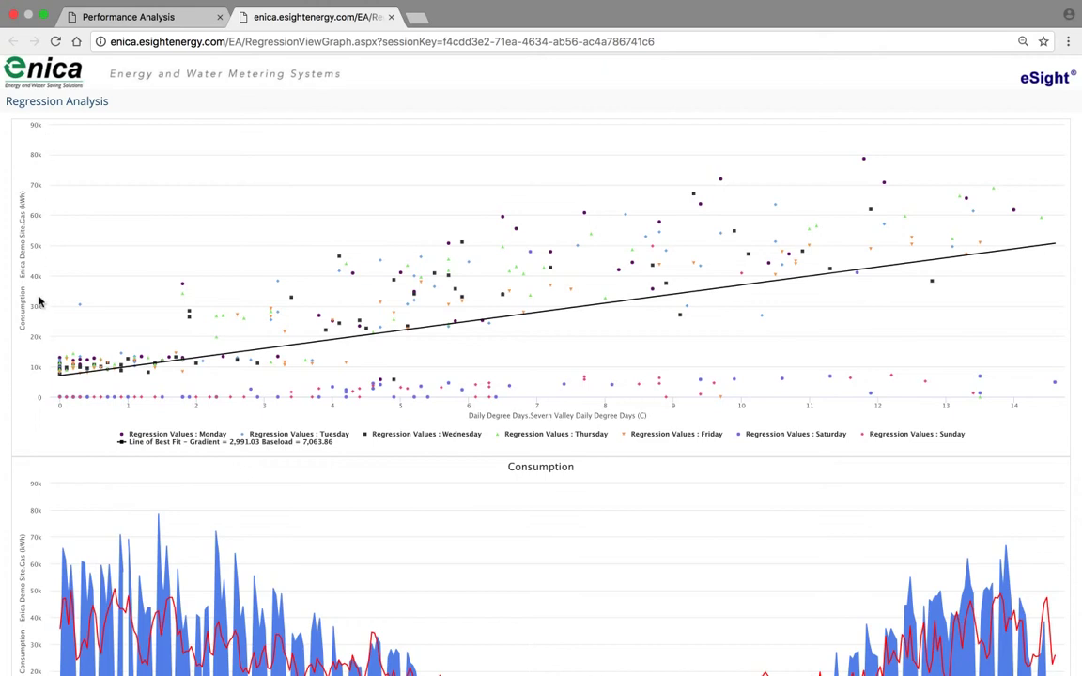
click(184, 437)
click(278, 437)
click(425, 438)
click(564, 436)
click(665, 435)
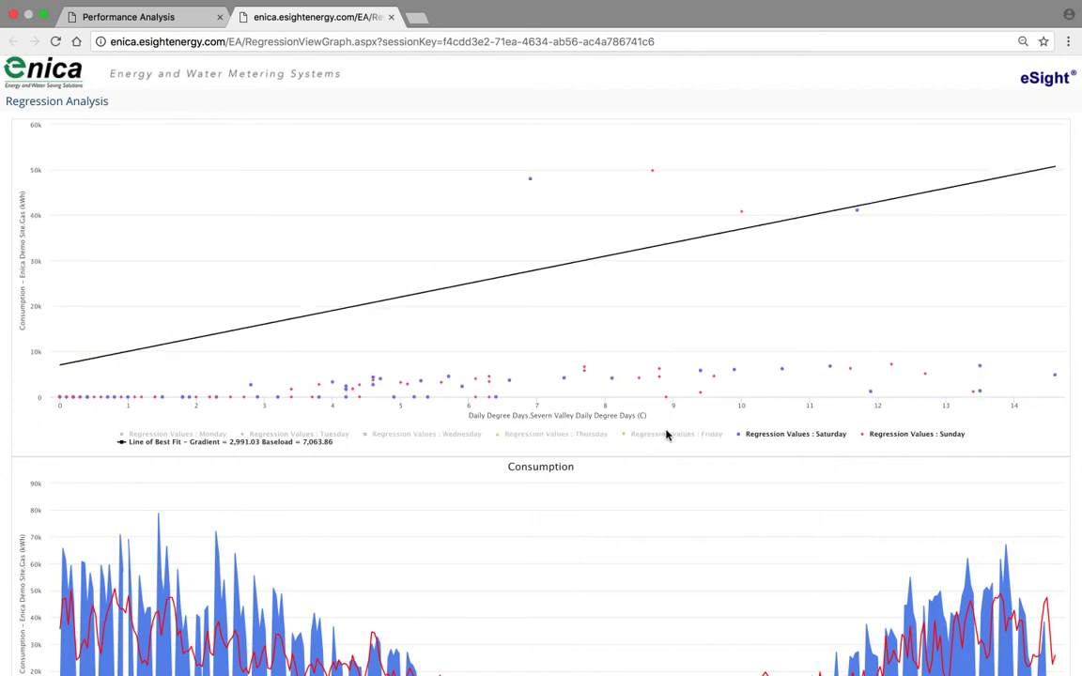
click(767, 437)
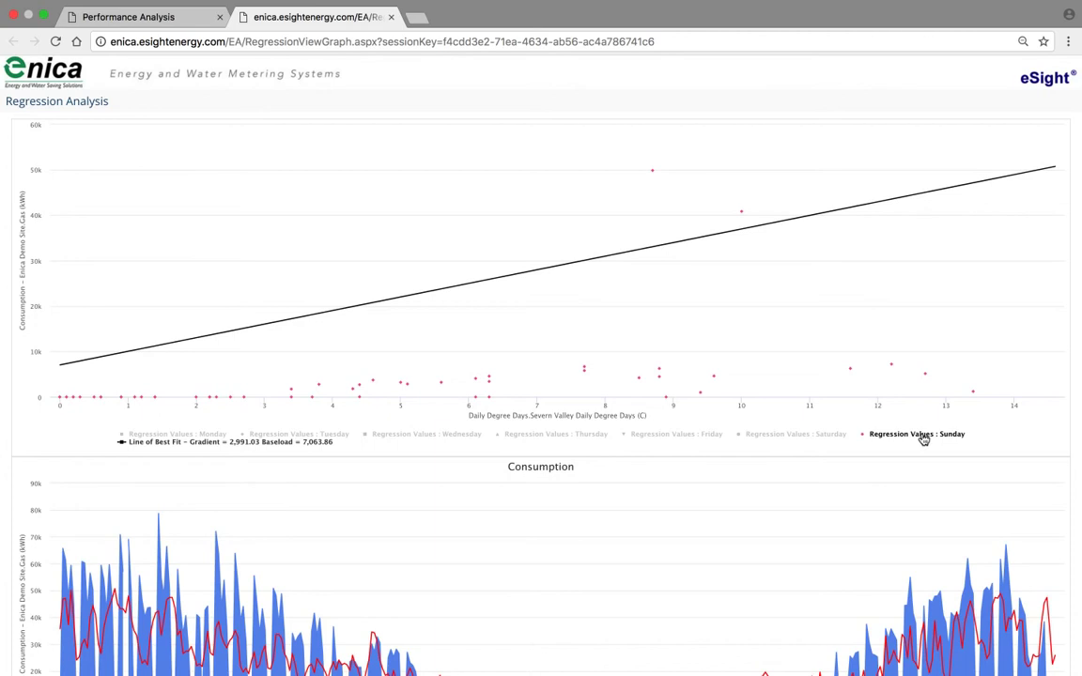
mouse_move(380, 381)
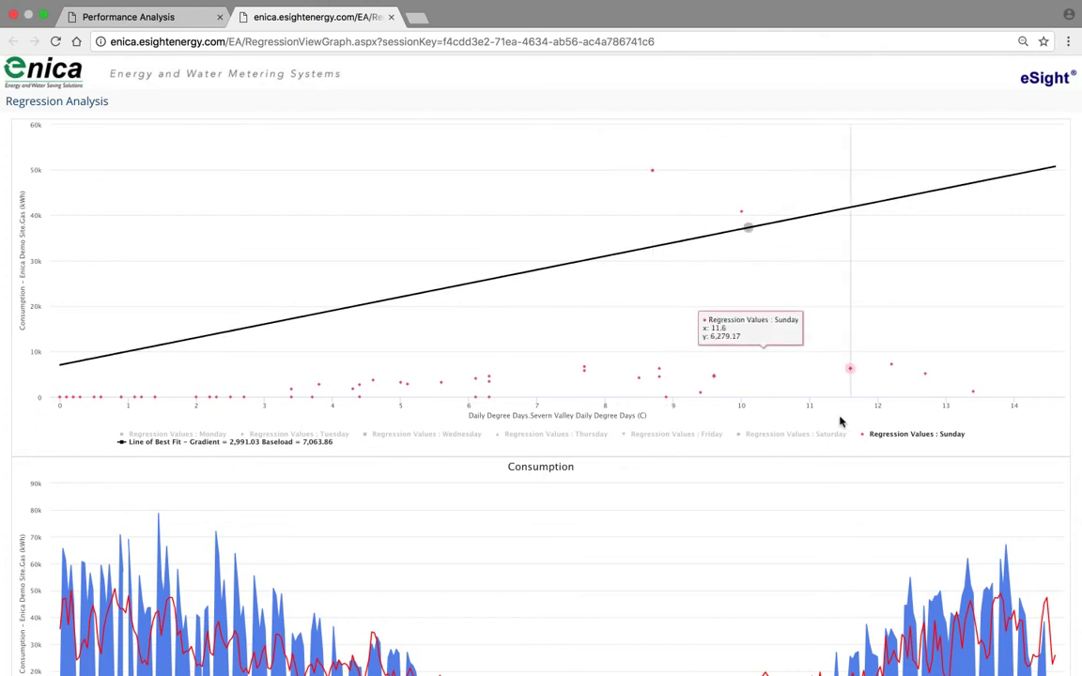
- Show the regression values for Saturday and Friday back through Monday in the scatter chart again
click(784, 435)
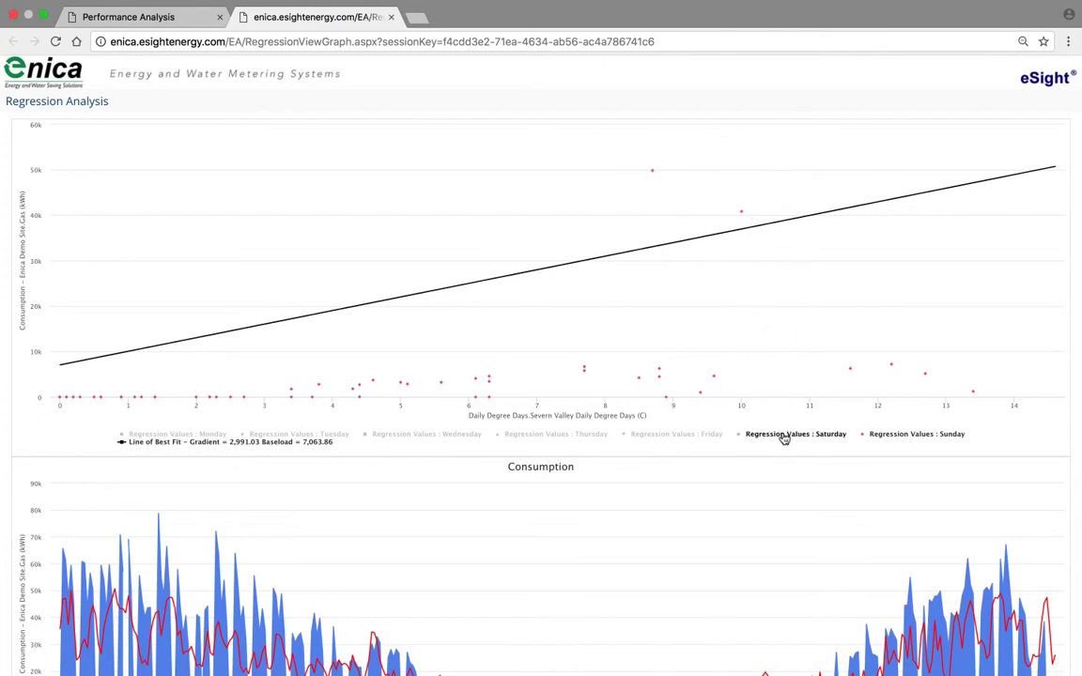
click(696, 435)
click(558, 440)
click(428, 436)
click(323, 438)
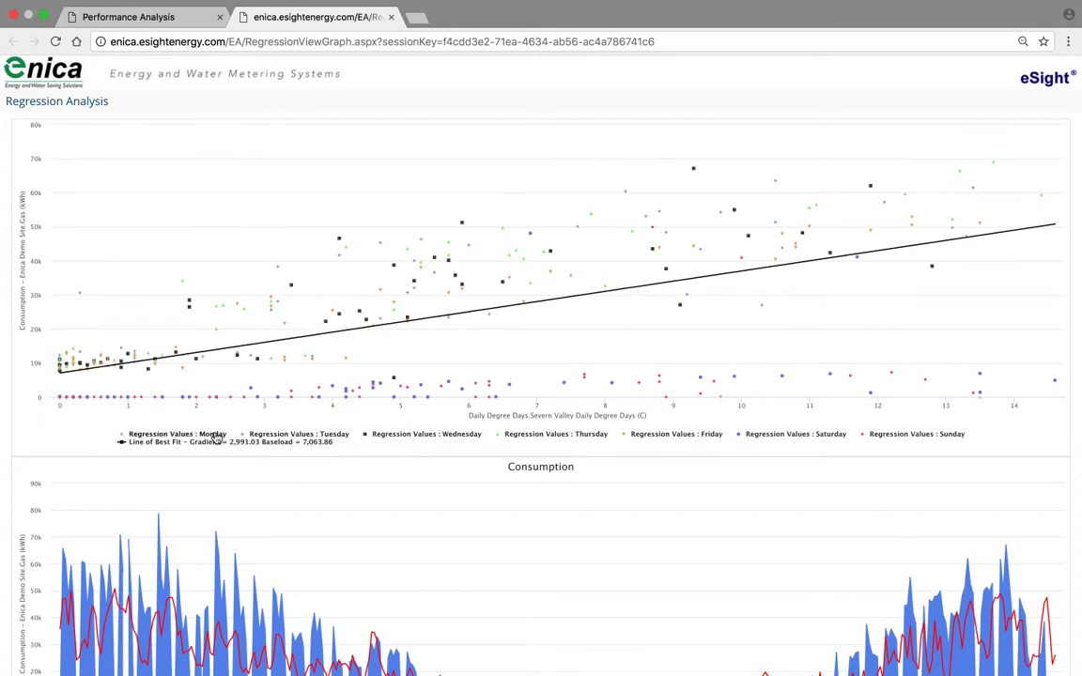
click(188, 434)
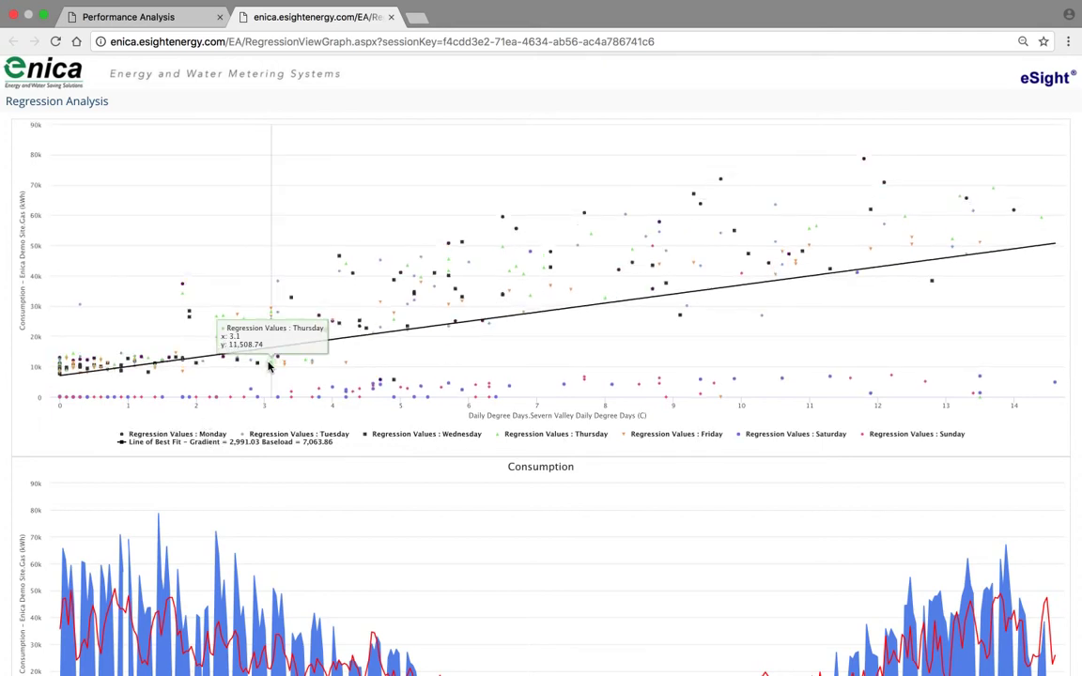
- Examine the Consumption chart below the scatter plot, comparing actual gas consumption with expected consumption over the year
scroll(269, 366, down, 3)
scroll(267, 366, down, 1)
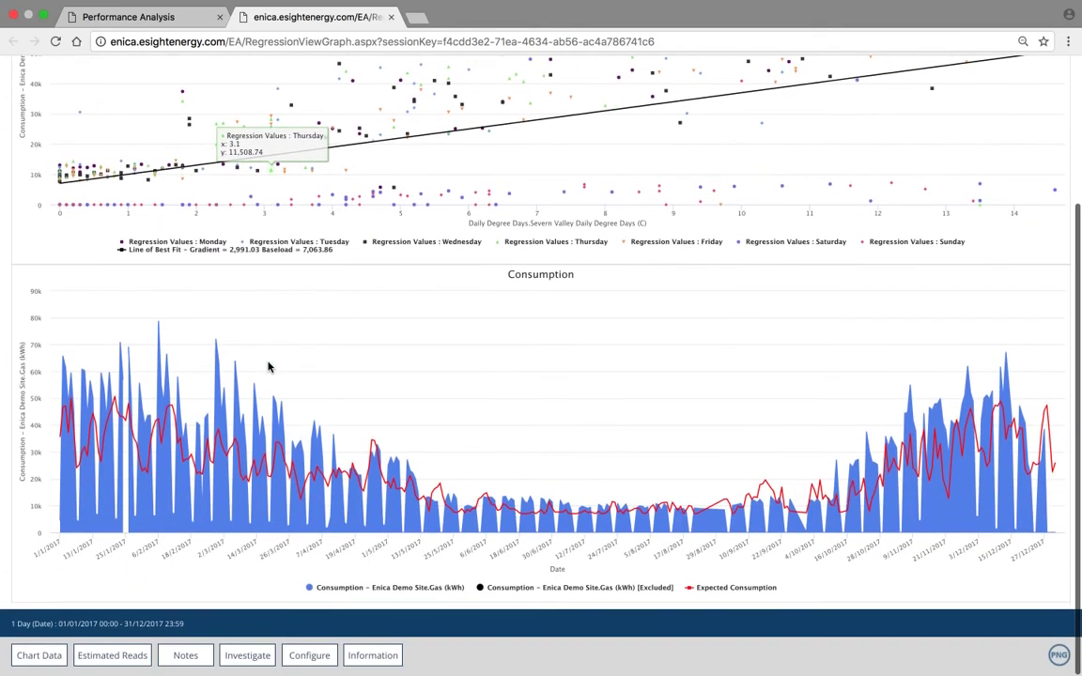
mouse_move(268, 367)
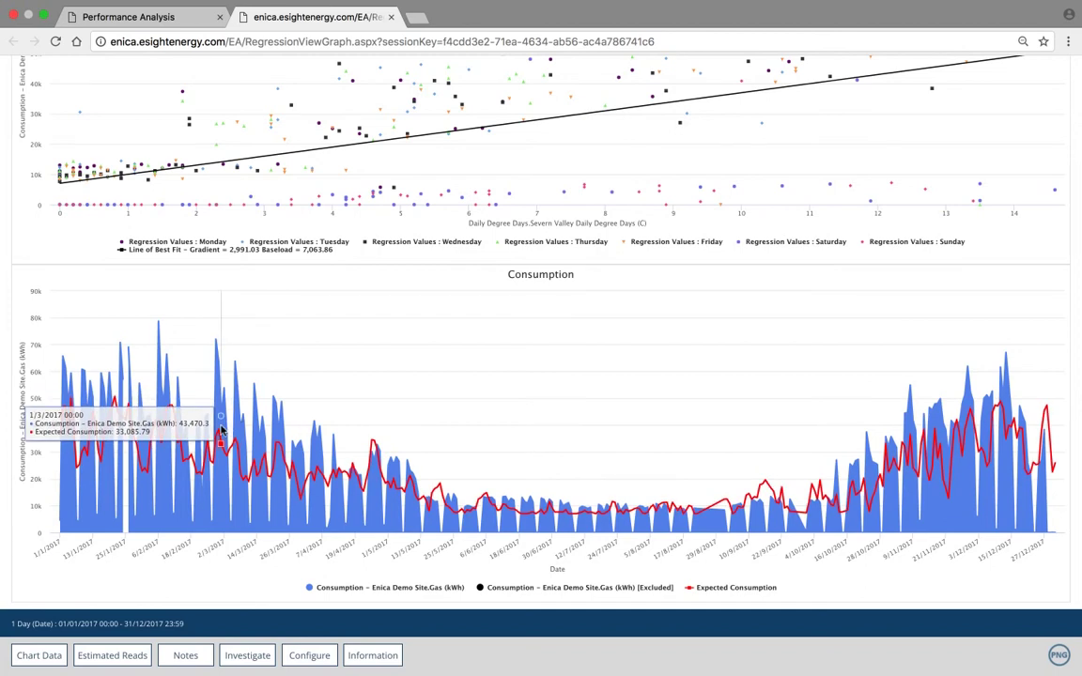
scroll(367, 436, down, 1)
scroll(369, 439, up, 1)
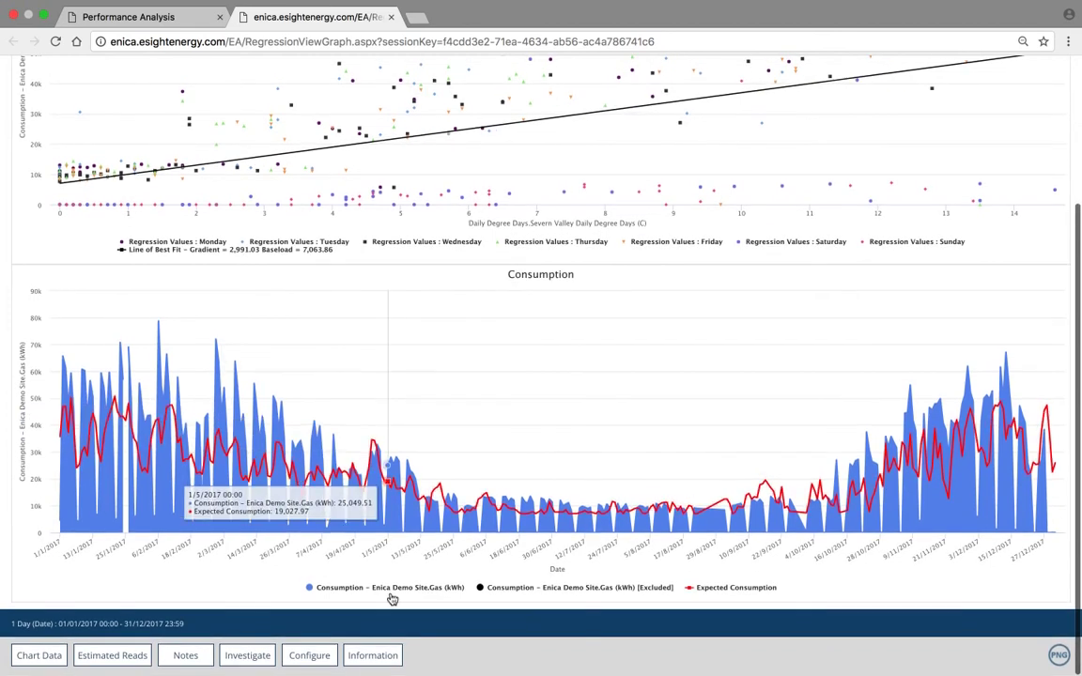
- Examine the regression's correlation coefficient, gradient and baseload, compare the baseload with the line of best fit, and close the results
click(375, 656)
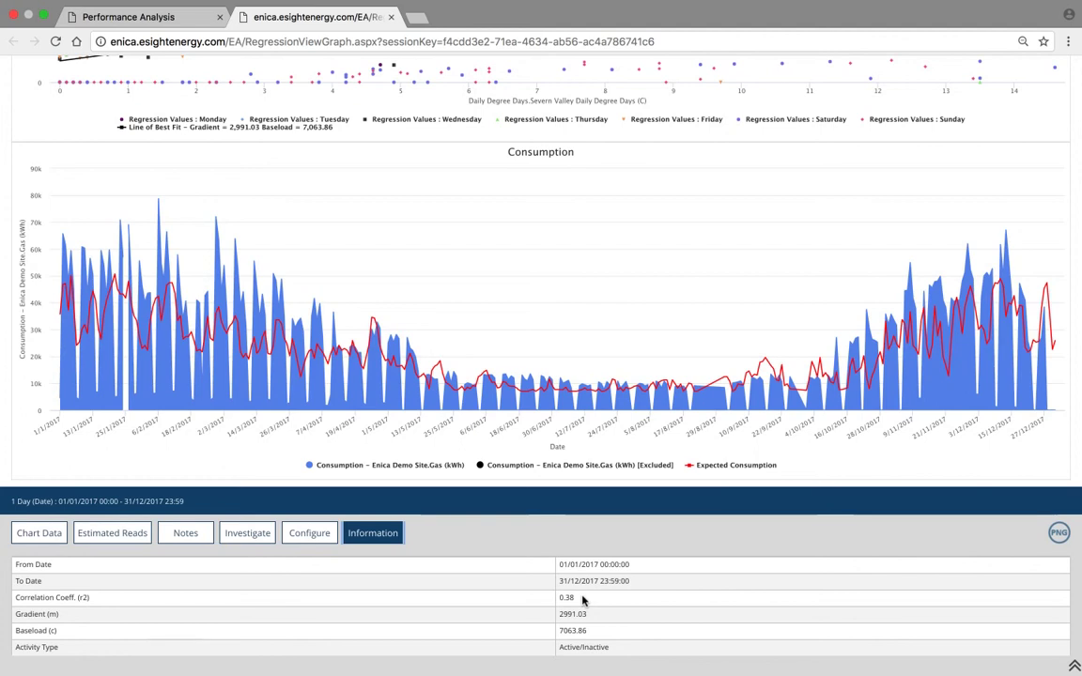
scroll(582, 610, down, 3)
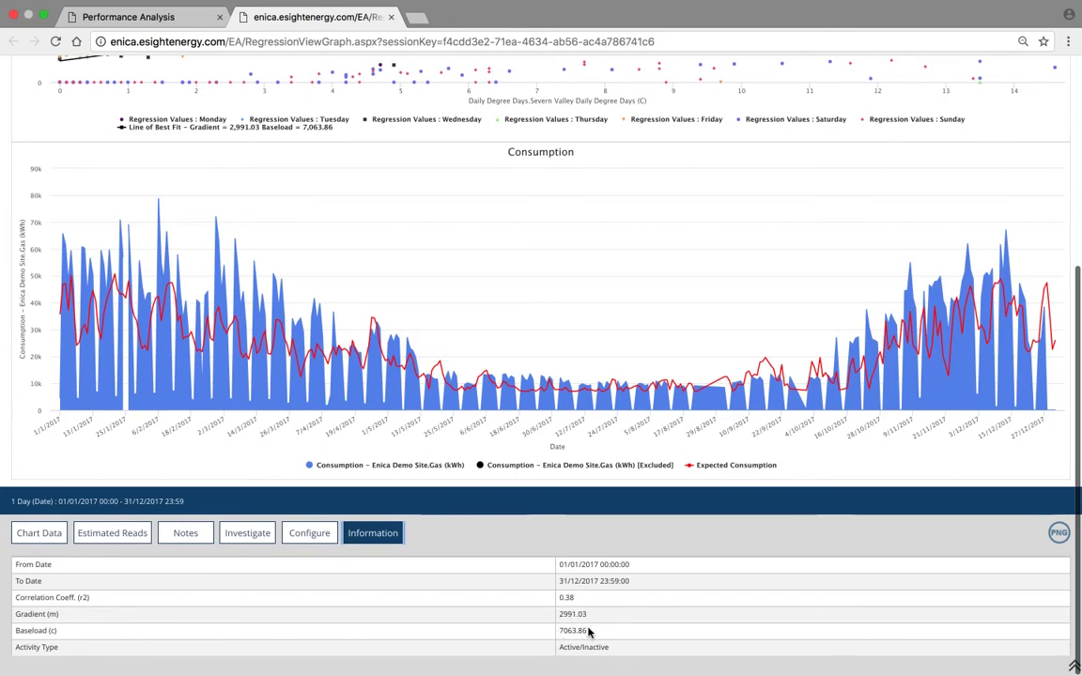
scroll(589, 631, up, 3)
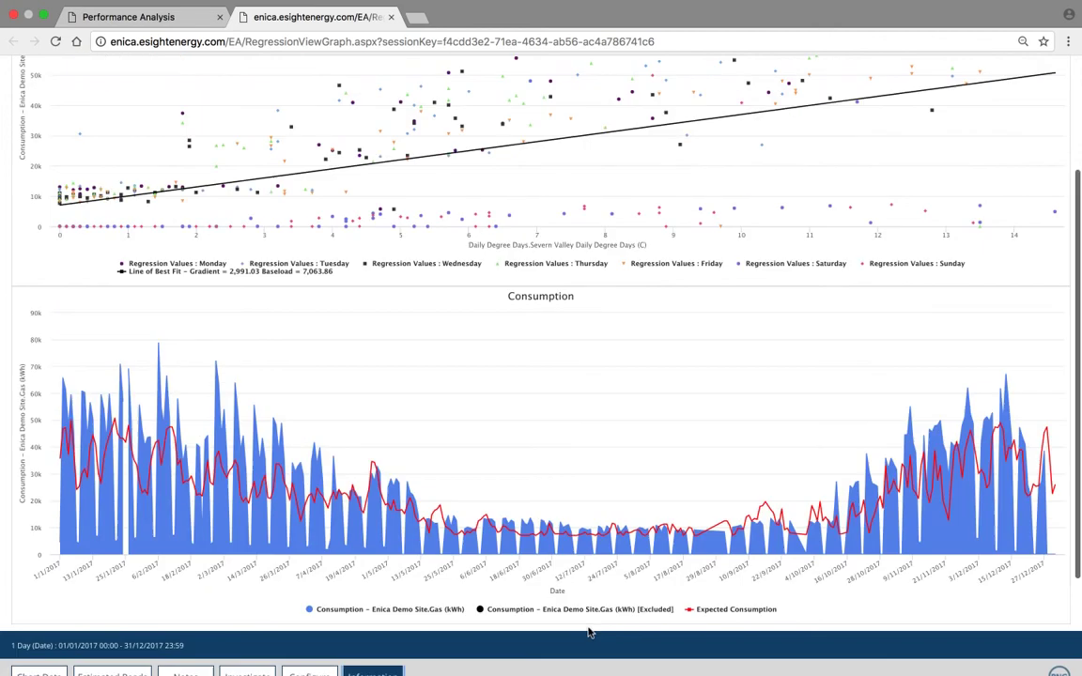
mouse_move(65, 210)
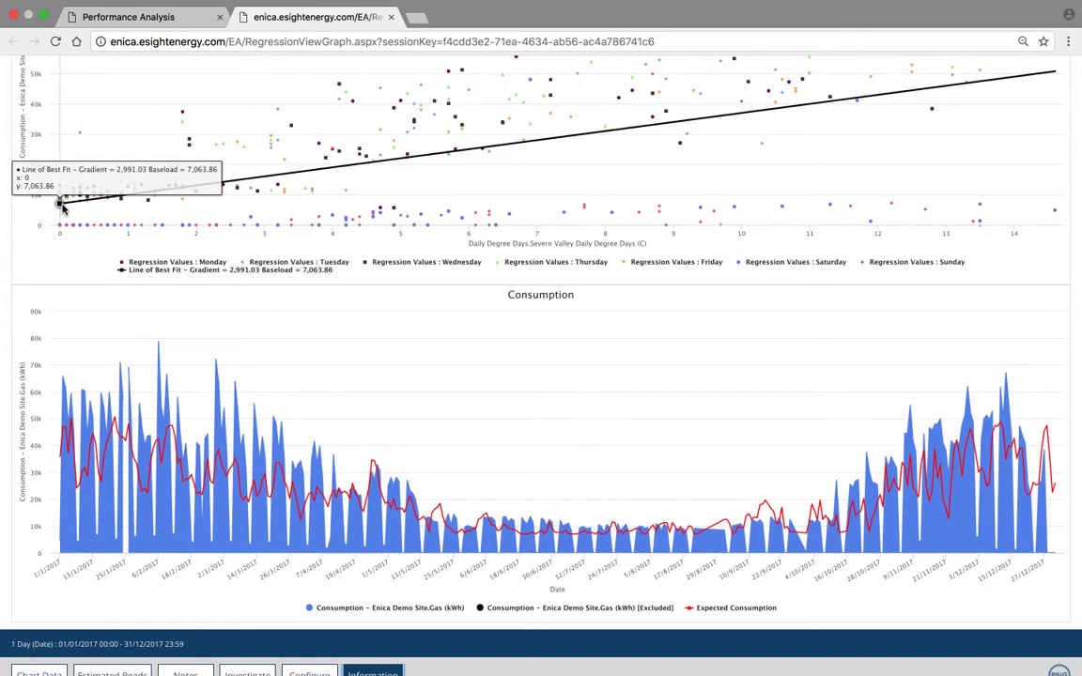
scroll(62, 209, up, 3)
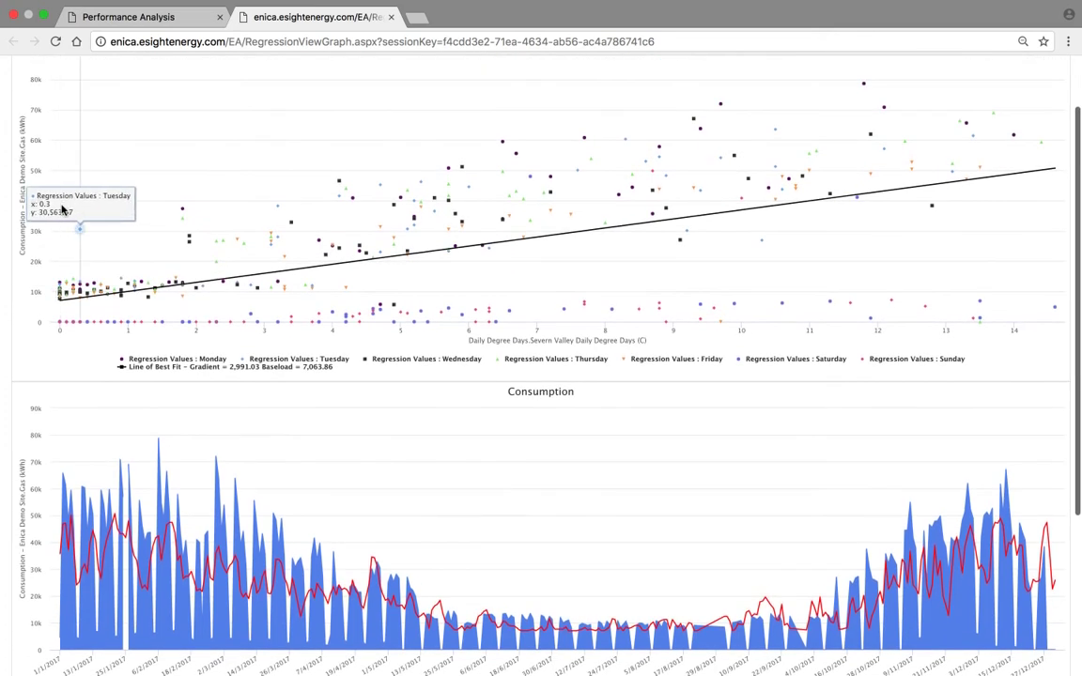
scroll(58, 224, down, 5)
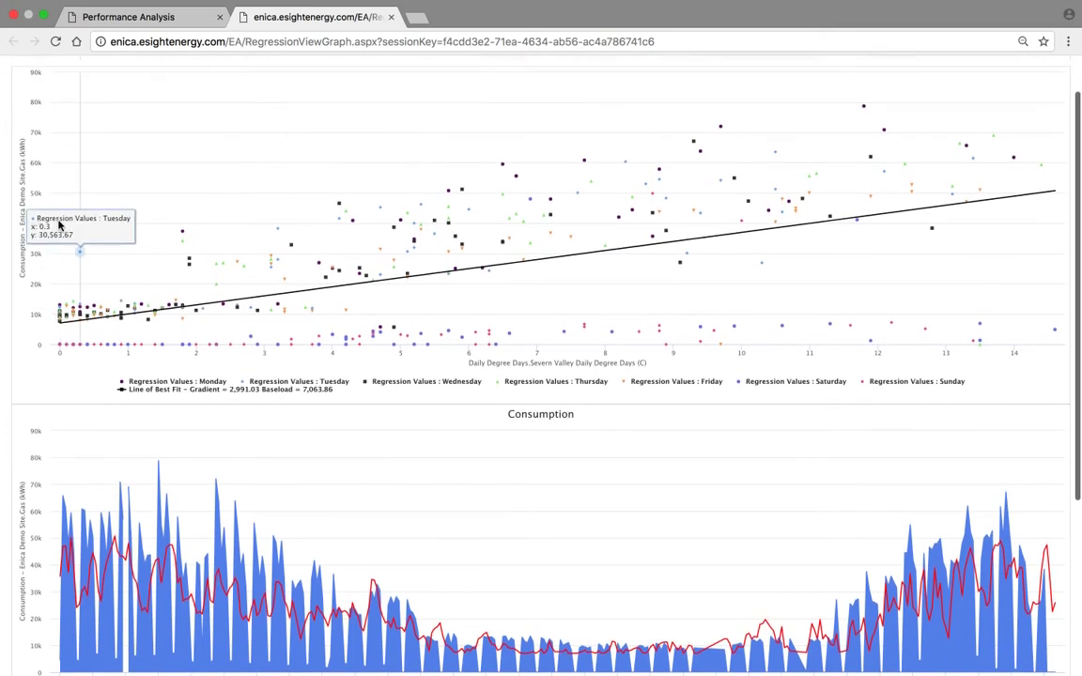
scroll(58, 224, up, 7)
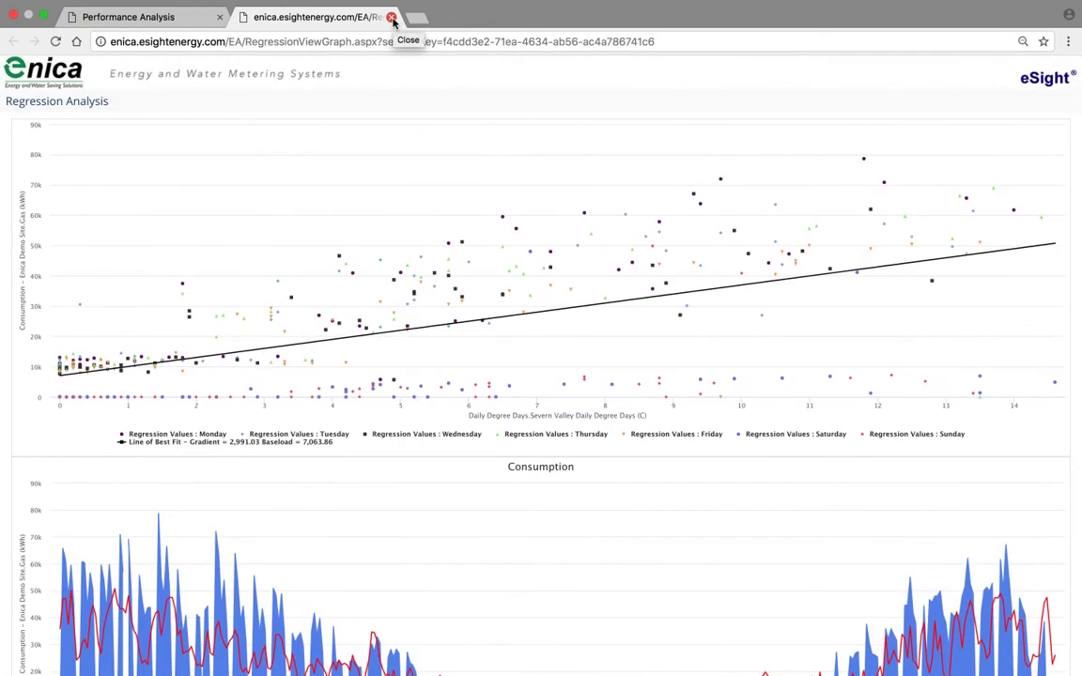
click(393, 18)
- Change the analysis type to Deviation and run it for the Previous 6 Months period
click(492, 170)
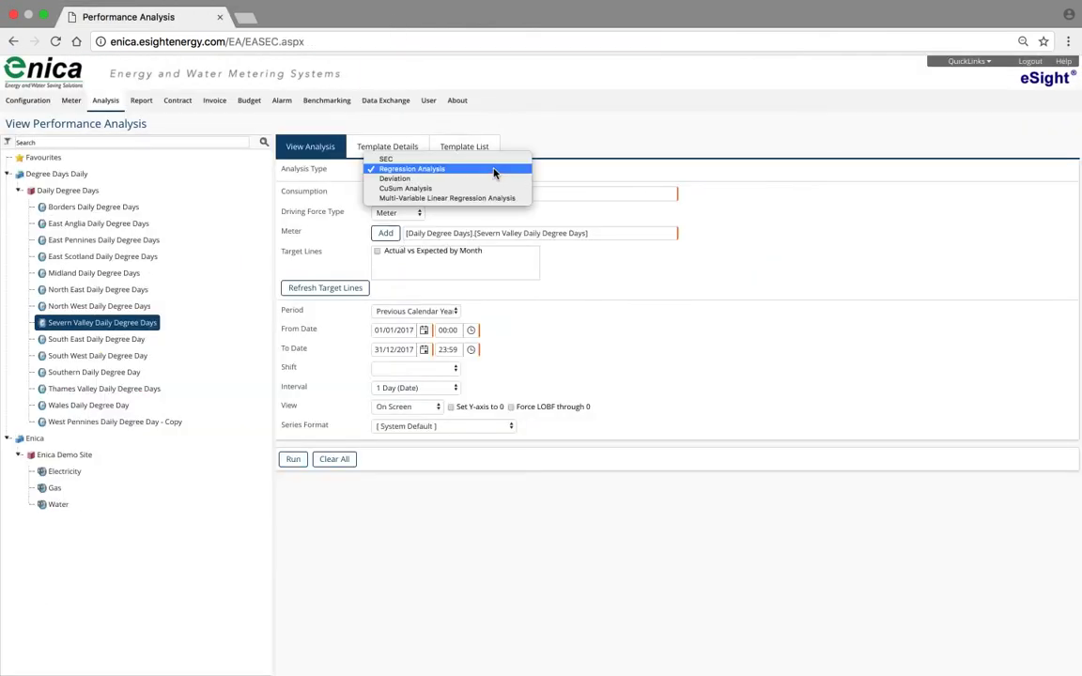
click(399, 180)
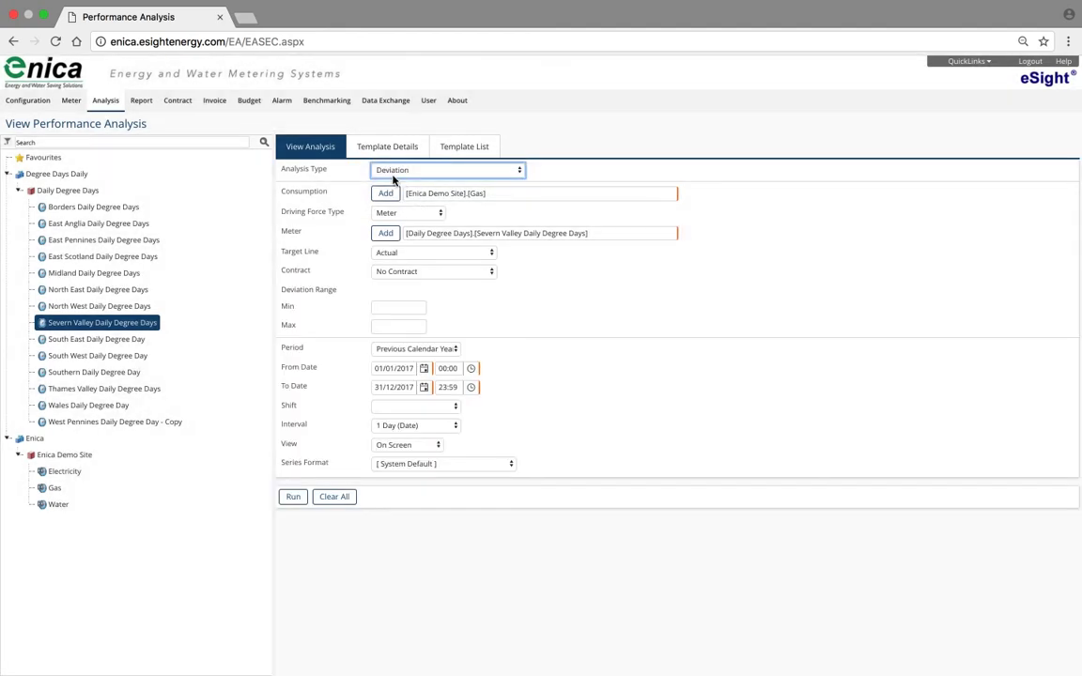
click(454, 351)
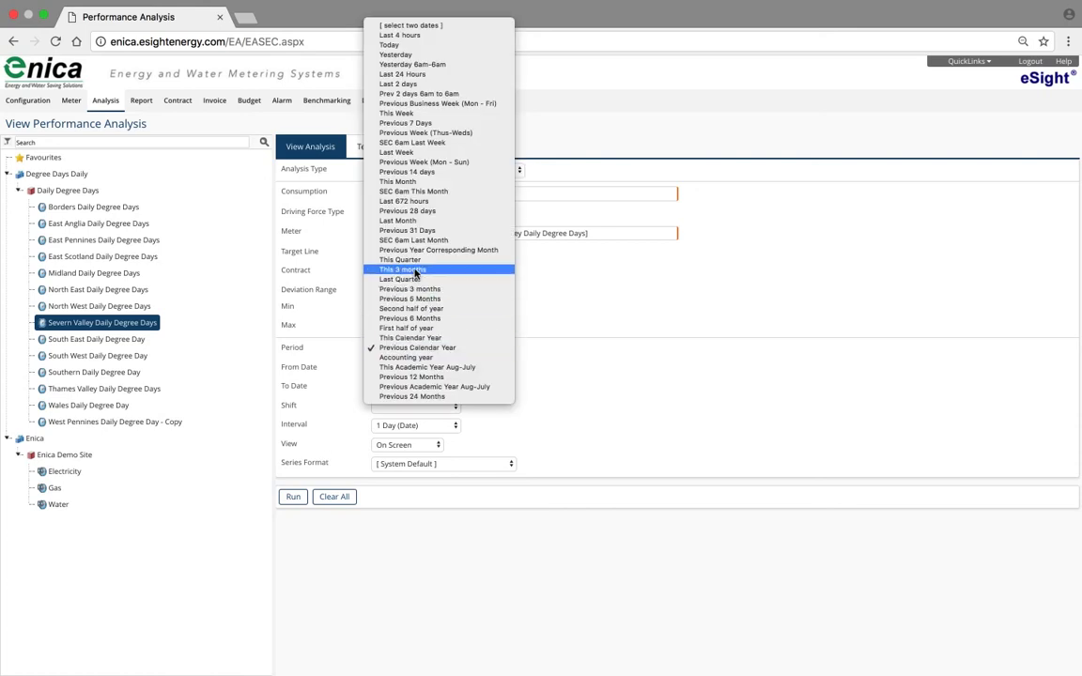
click(422, 320)
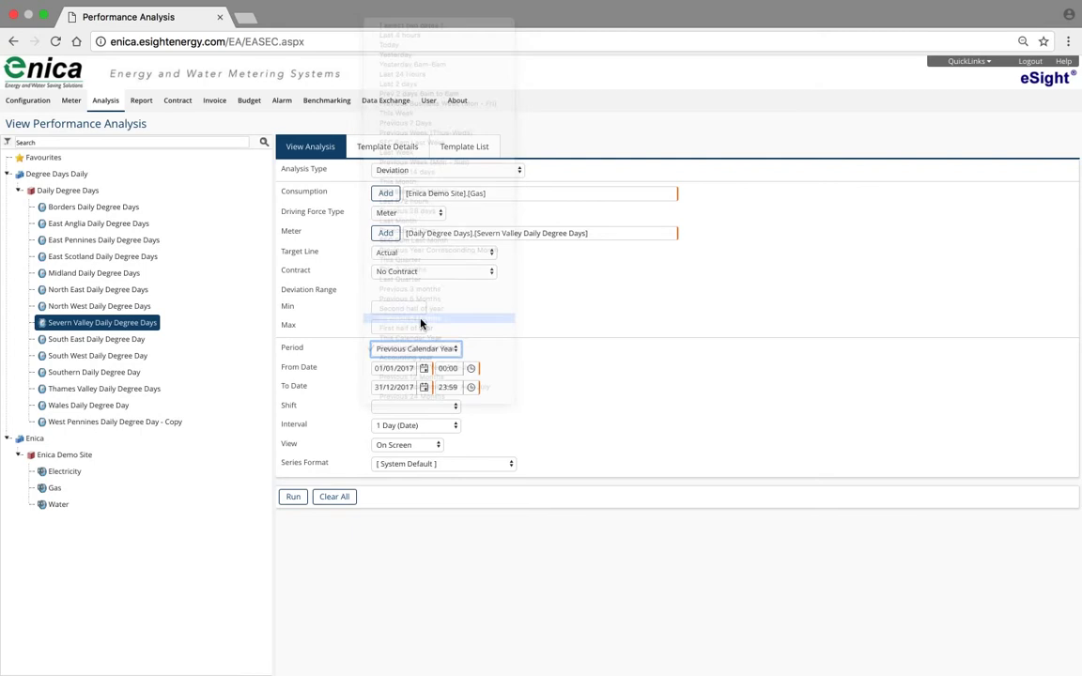
click(293, 499)
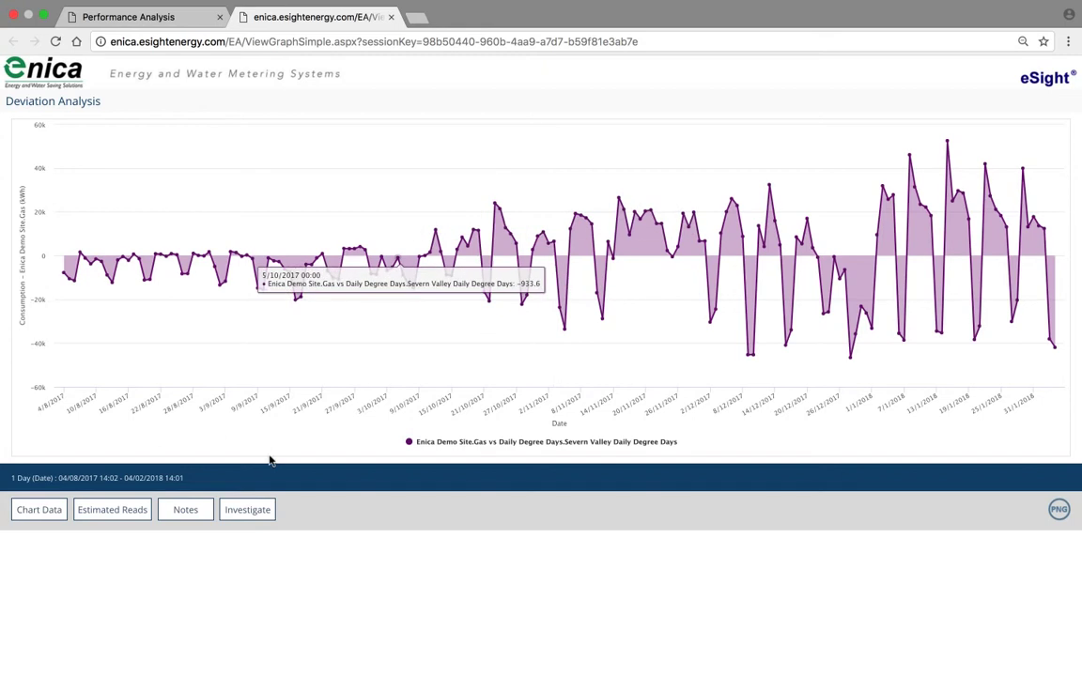
- Examine the deviation chart's data table, including actual, expected, difference and CuSum values, and close the results
click(52, 511)
scroll(92, 495, down, 3)
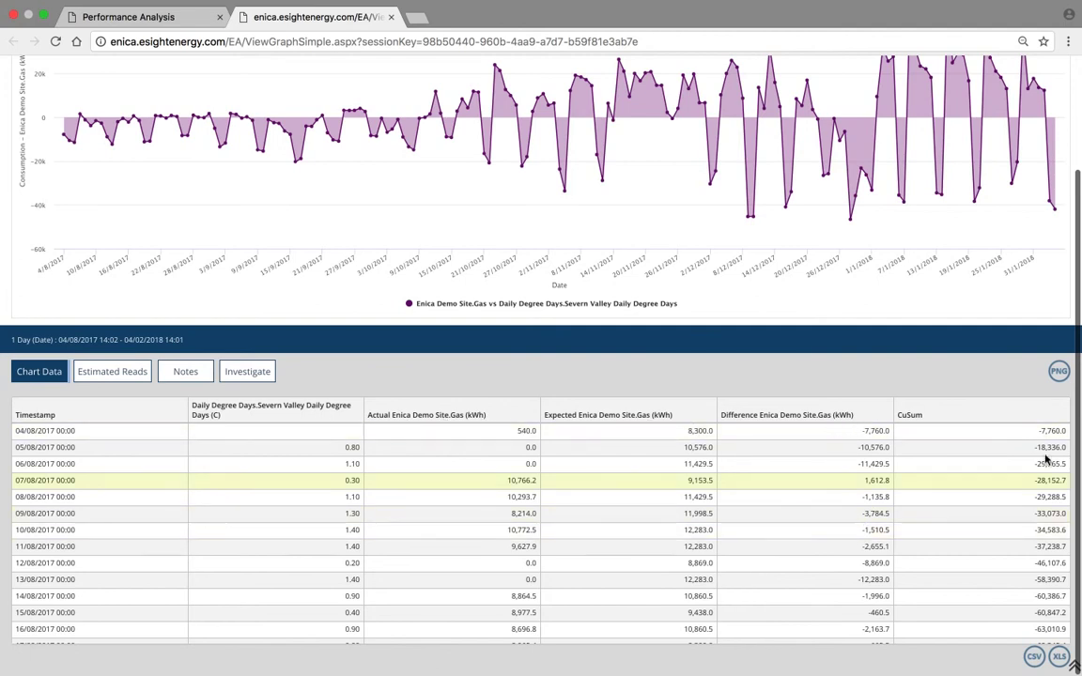
scroll(540, 386, up, 3)
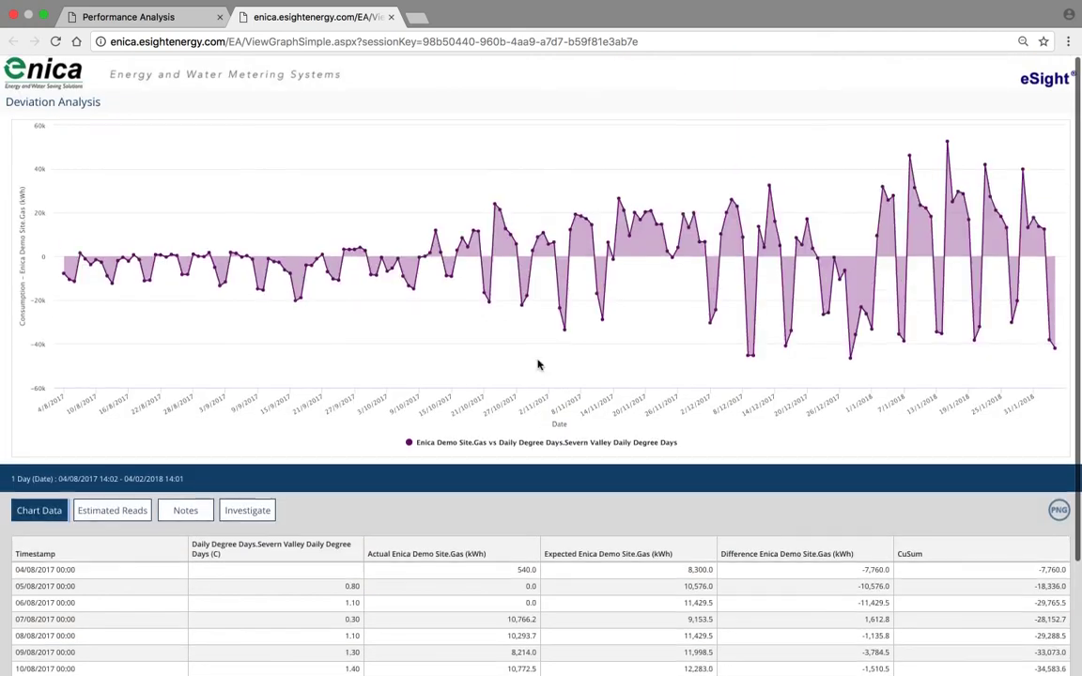
click(390, 17)
- Run a CuSum Analysis of the gas meter for the same six-month period, examine the cumulative trend, and close the results
mouse_move(385, 101)
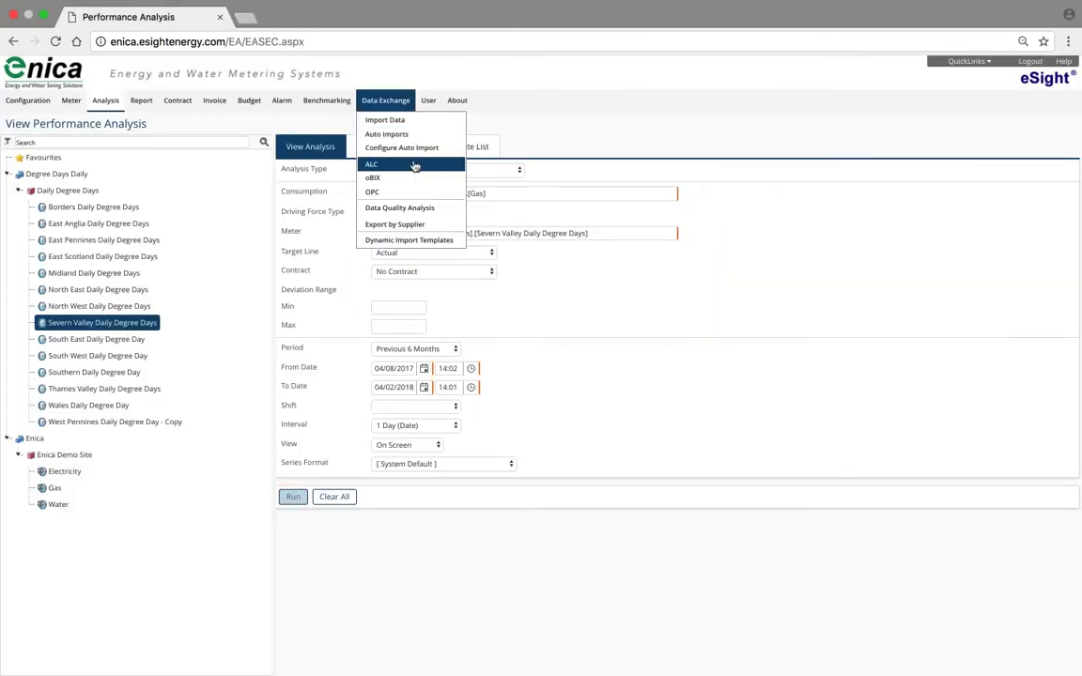
click(414, 170)
click(413, 179)
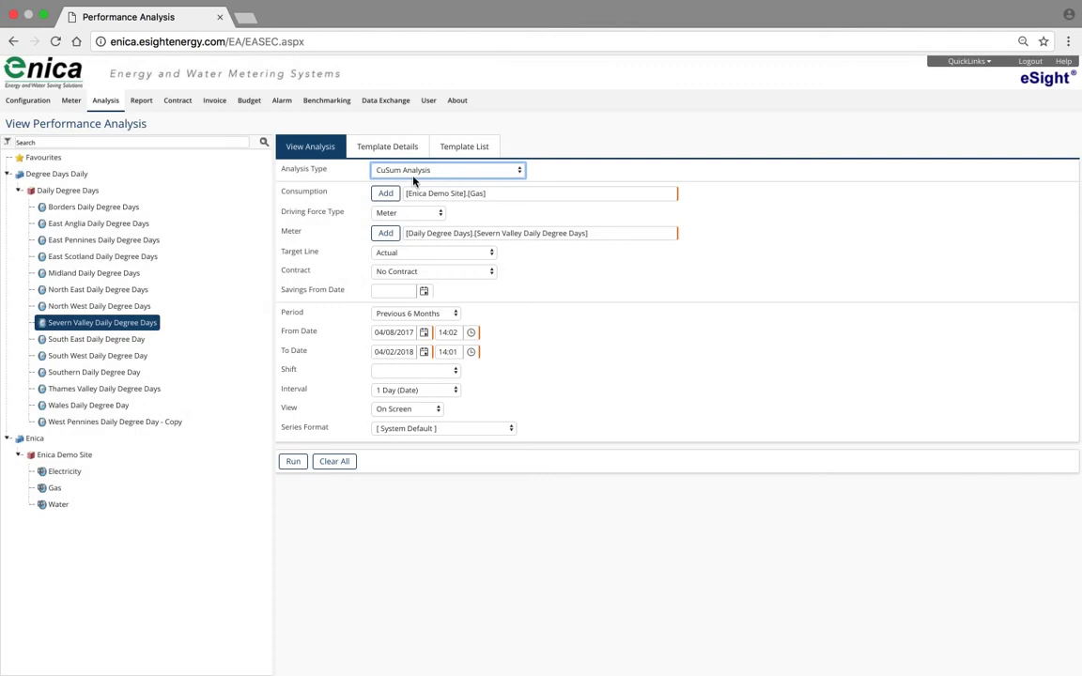
click(293, 464)
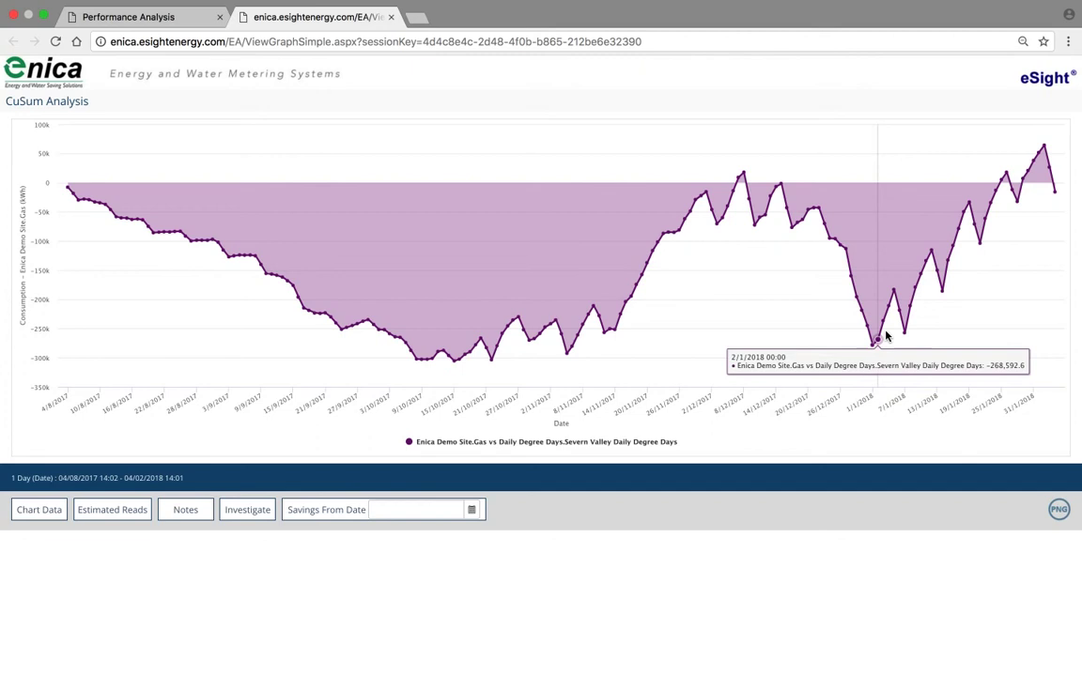
click(390, 18)
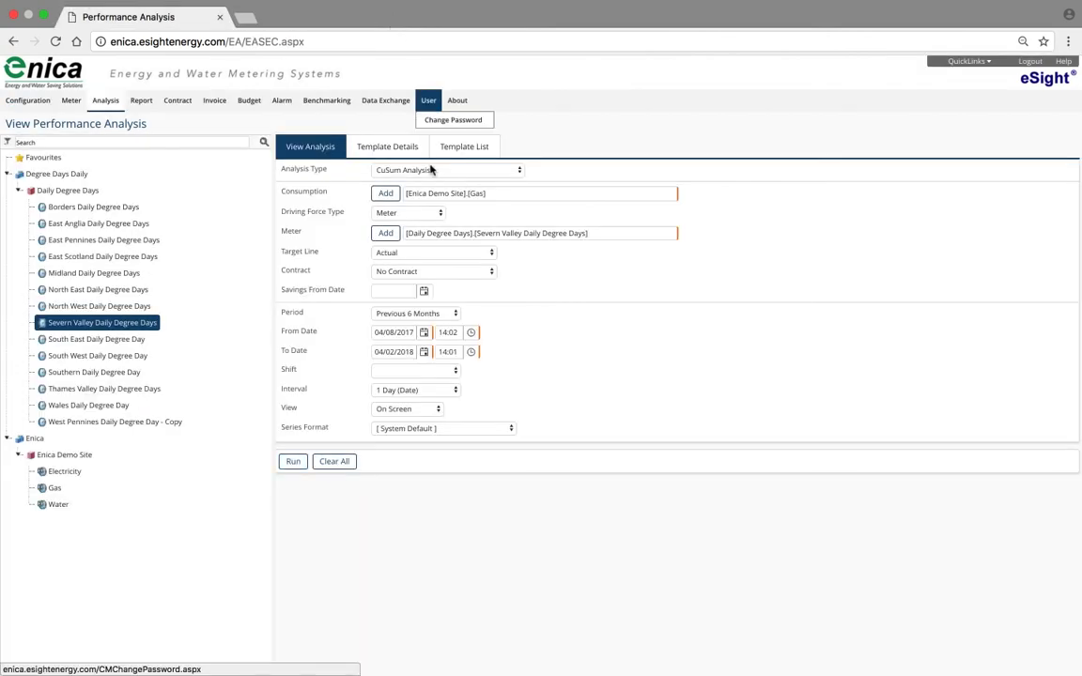
- Switch the analysis type back to Deviation, rerun it for the Previous 6 Months, and close the chart after examining the peaks
click(399, 168)
click(401, 160)
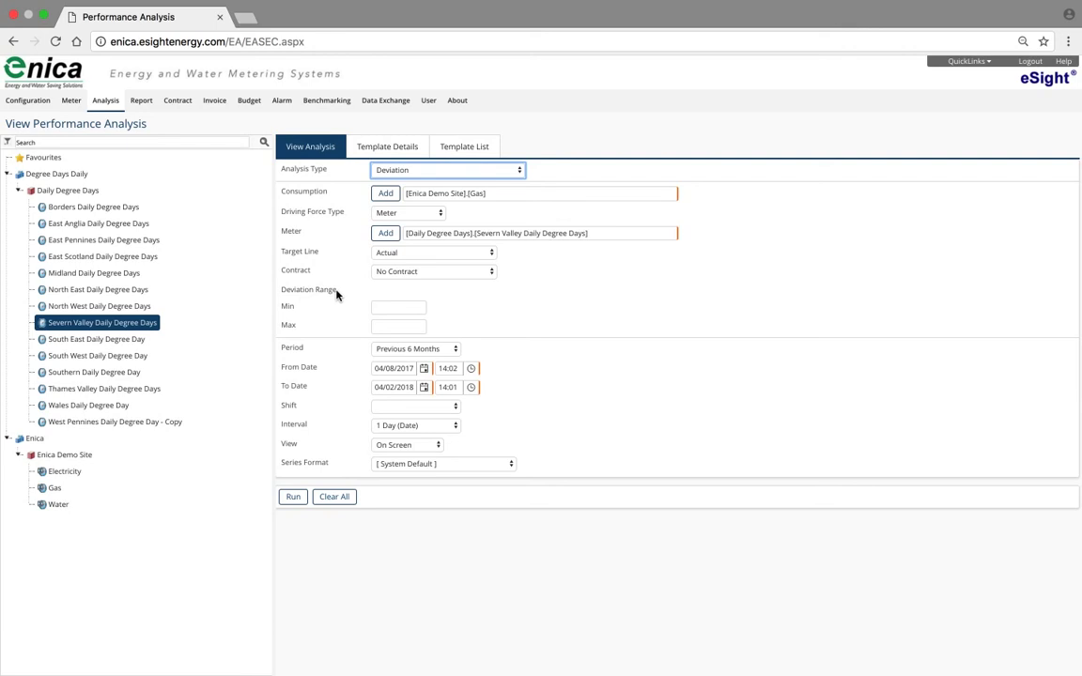
click(294, 498)
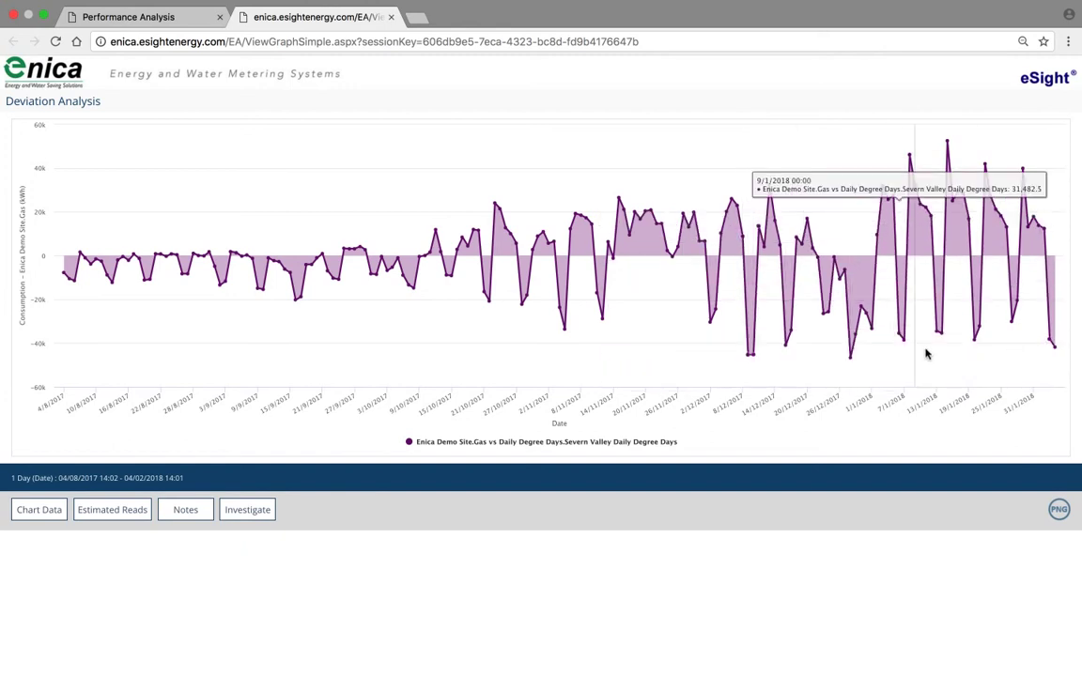
click(390, 19)
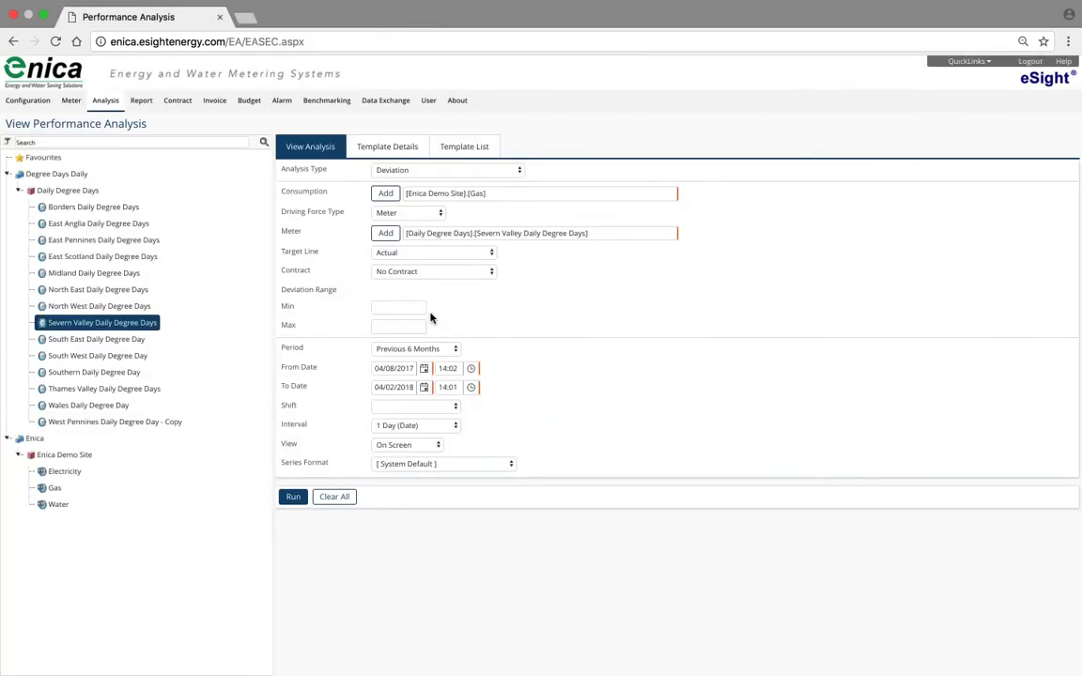
- Set the deviation range to a minimum of -40000 and a maximum of 40000, run the analysis, and close the chart after review
click(391, 309)
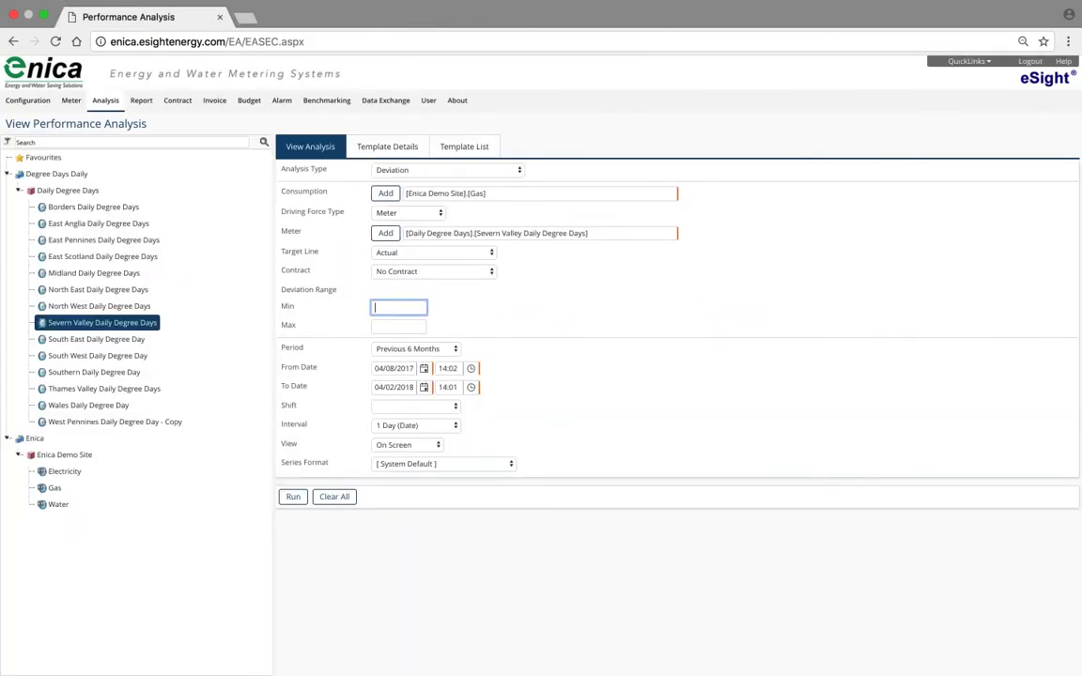
text(400)
click(391, 327)
key(shift+Tab)
text(-)
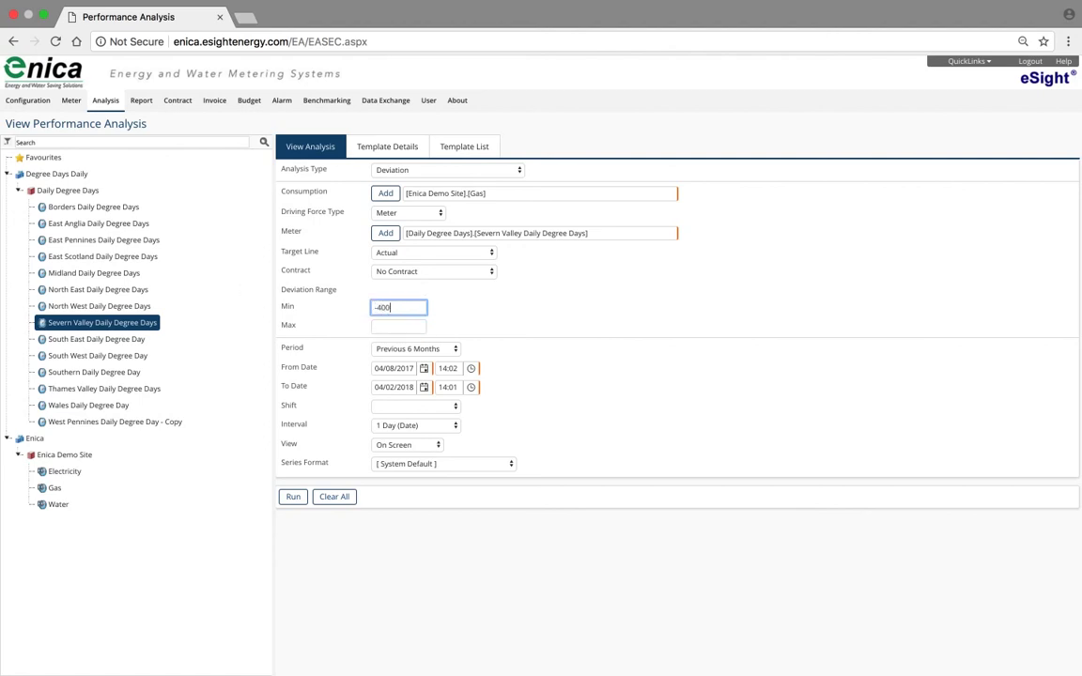
click(396, 325)
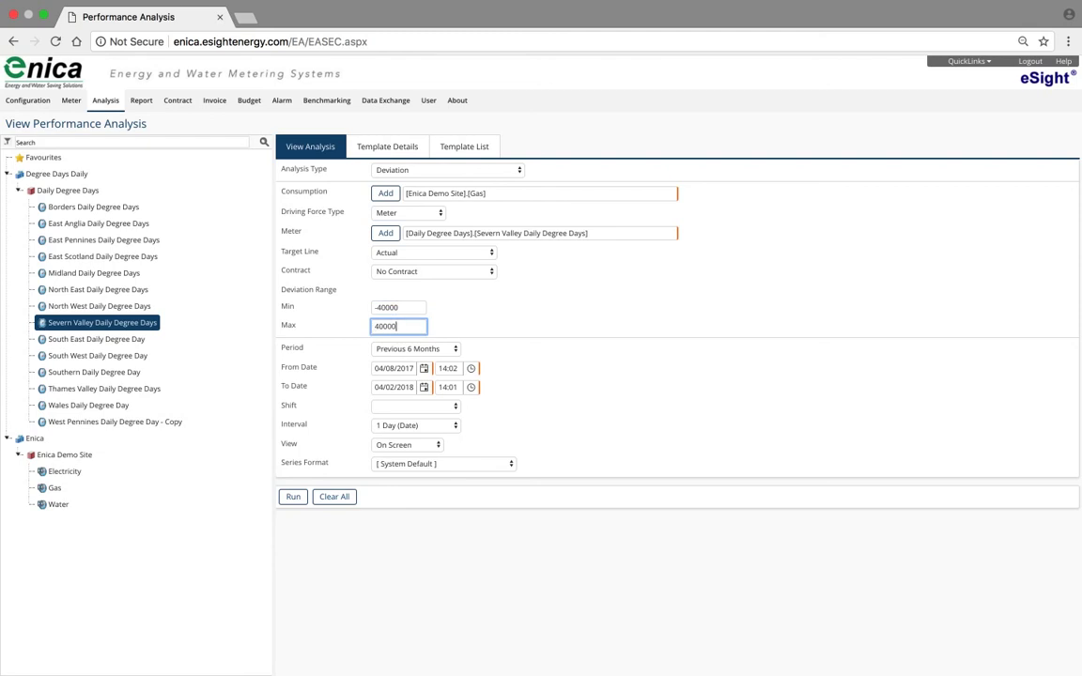
click(293, 497)
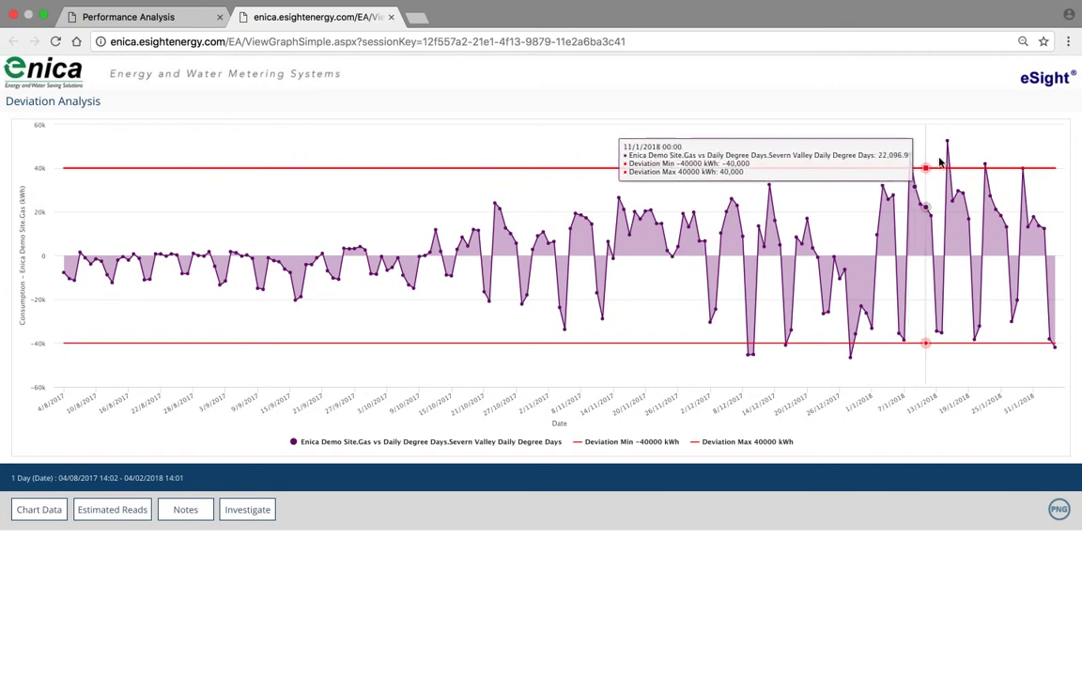
click(392, 18)
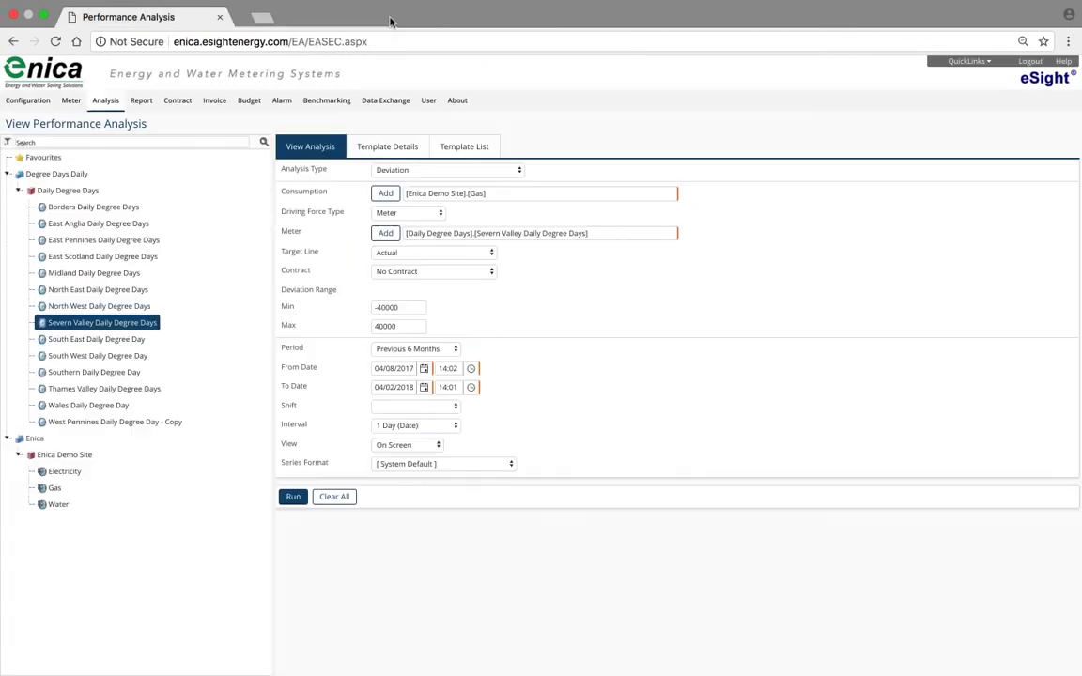
- Enter "Demo site deviation alarm" as the template name for this deviation analysis
click(404, 148)
click(400, 169)
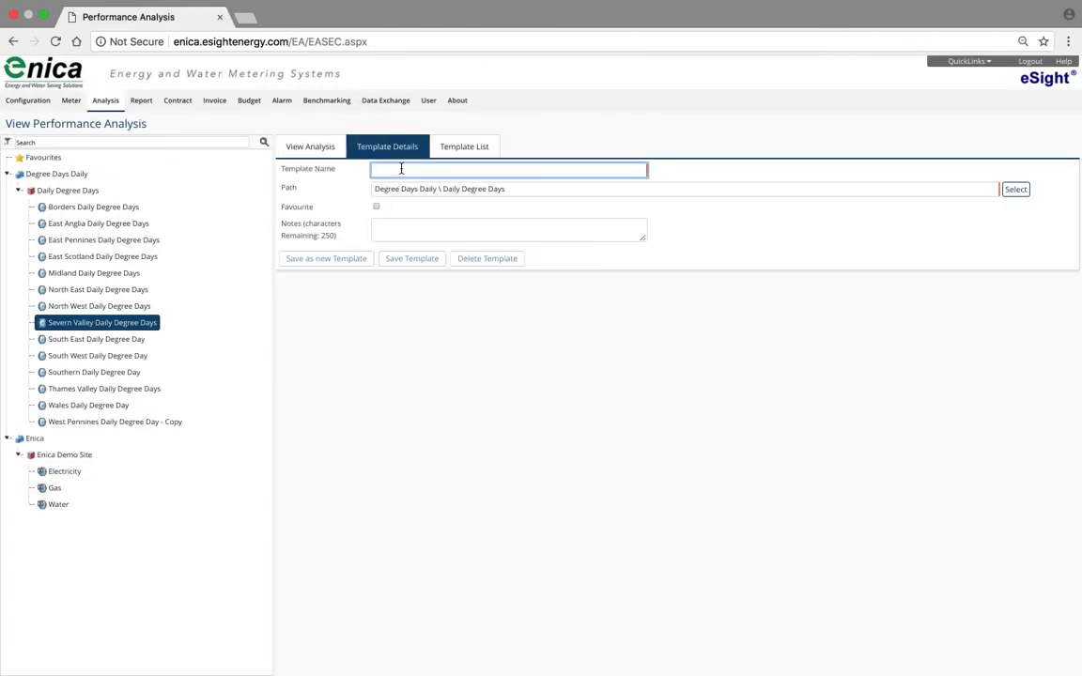
text(E)
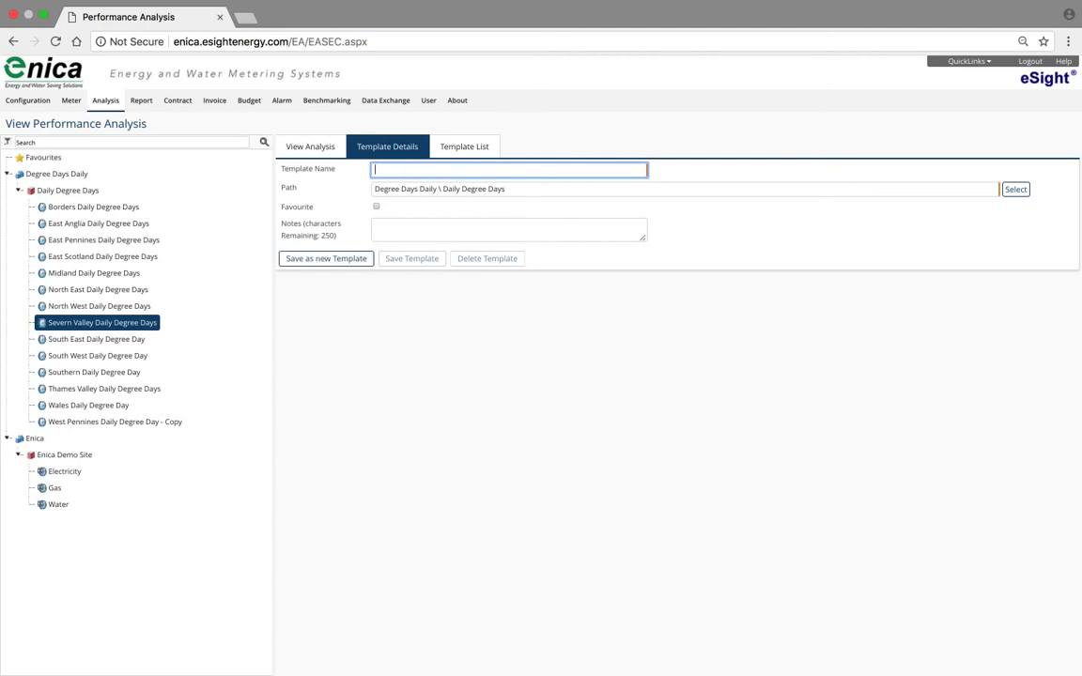
text(emo st)
text(te )
text(te )
text(deviation ala)
text(rm)
- Set the template path to Enica \ Enica Demo Site and save it as a new template
click(1015, 189)
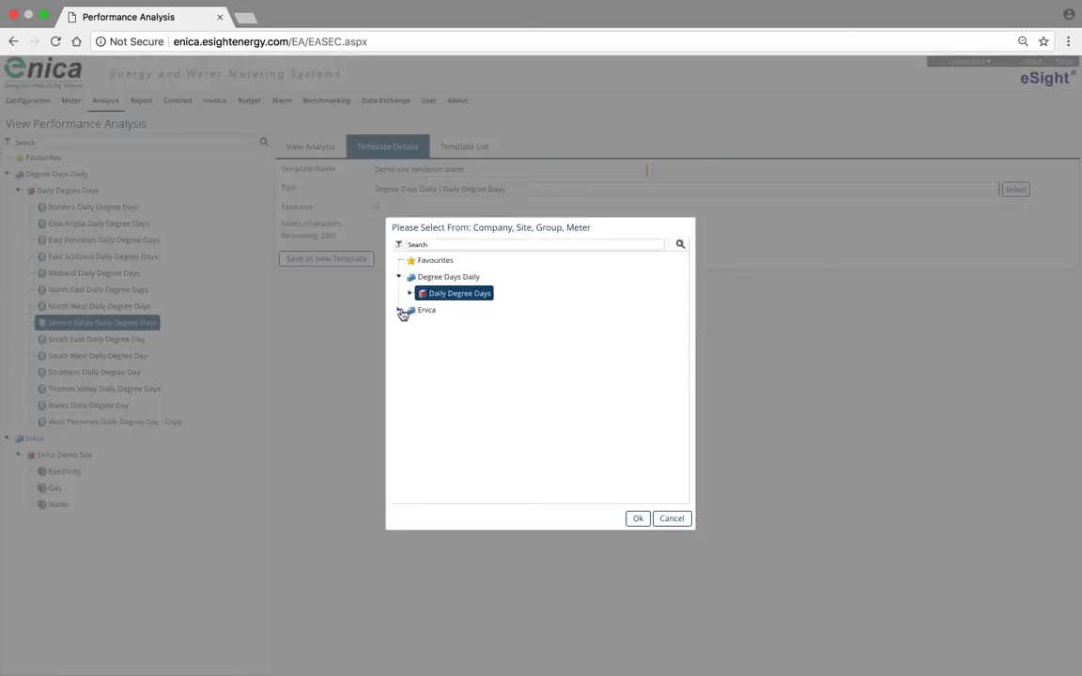
click(399, 309)
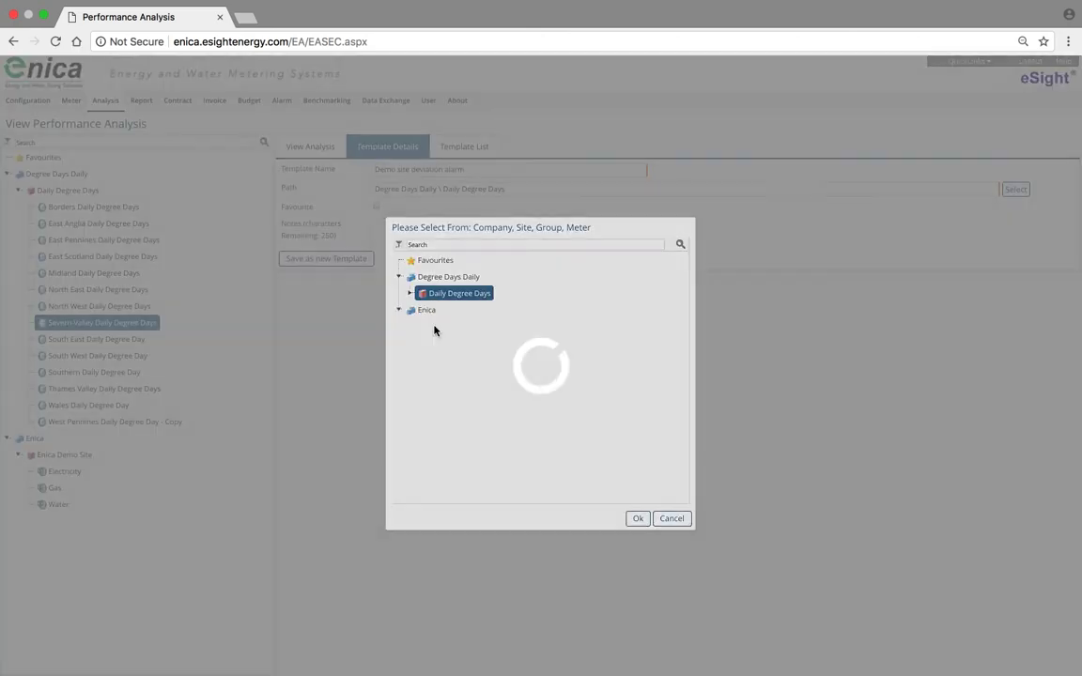
click(441, 327)
click(638, 519)
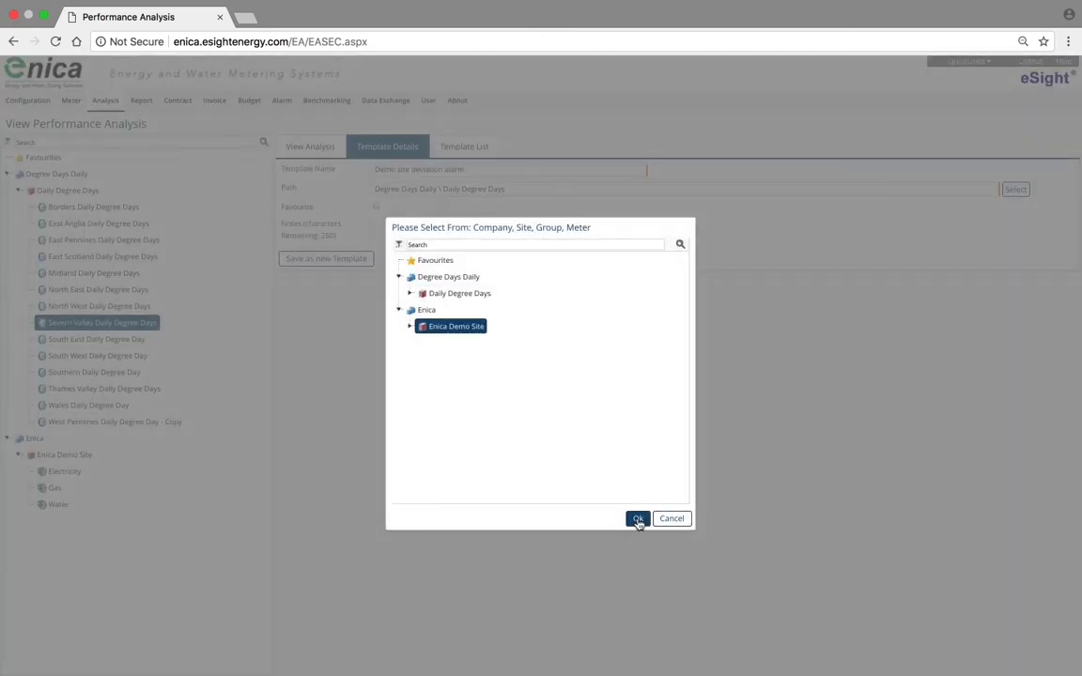
click(346, 260)
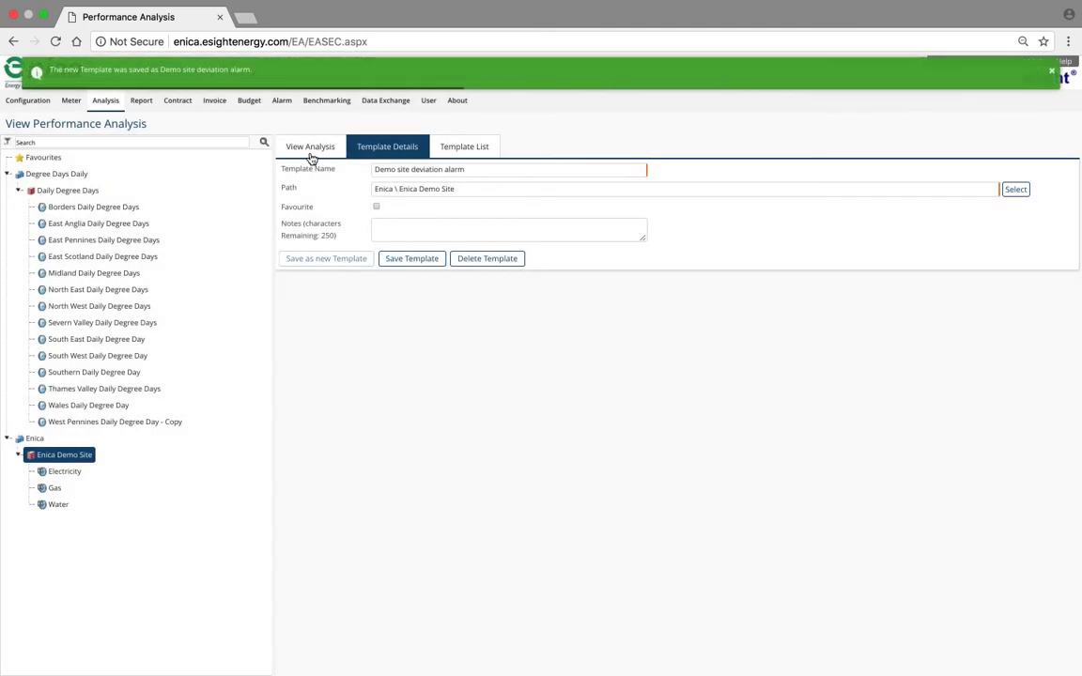
- Open the alarm configurations for the Enica Demo Site and start adding a new alarm
click(284, 102)
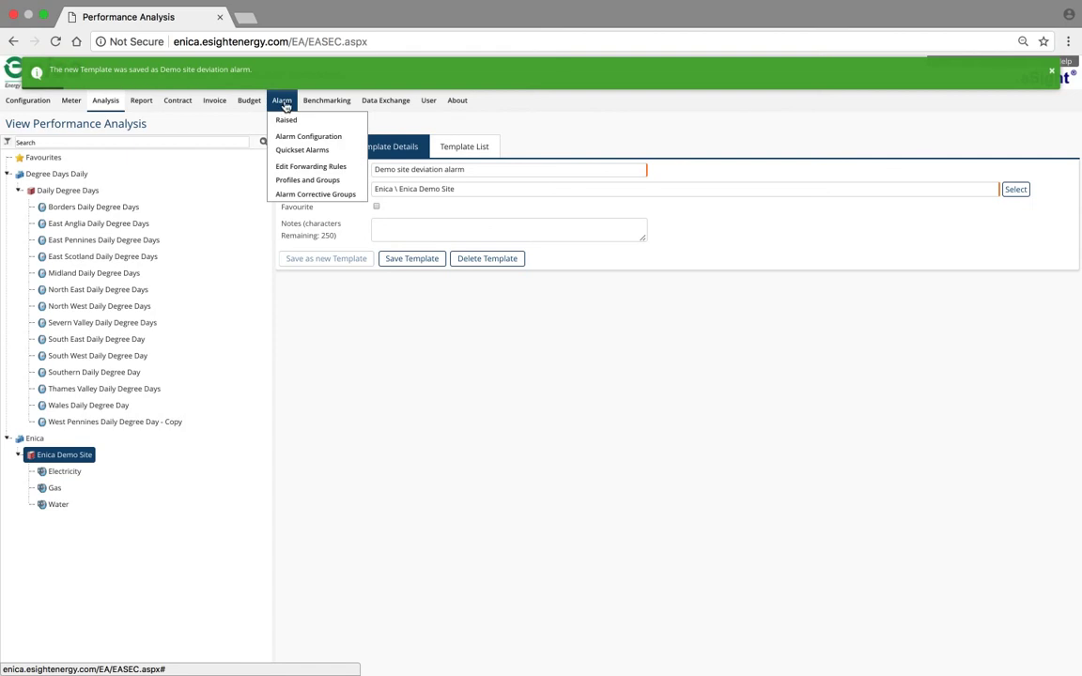
click(300, 139)
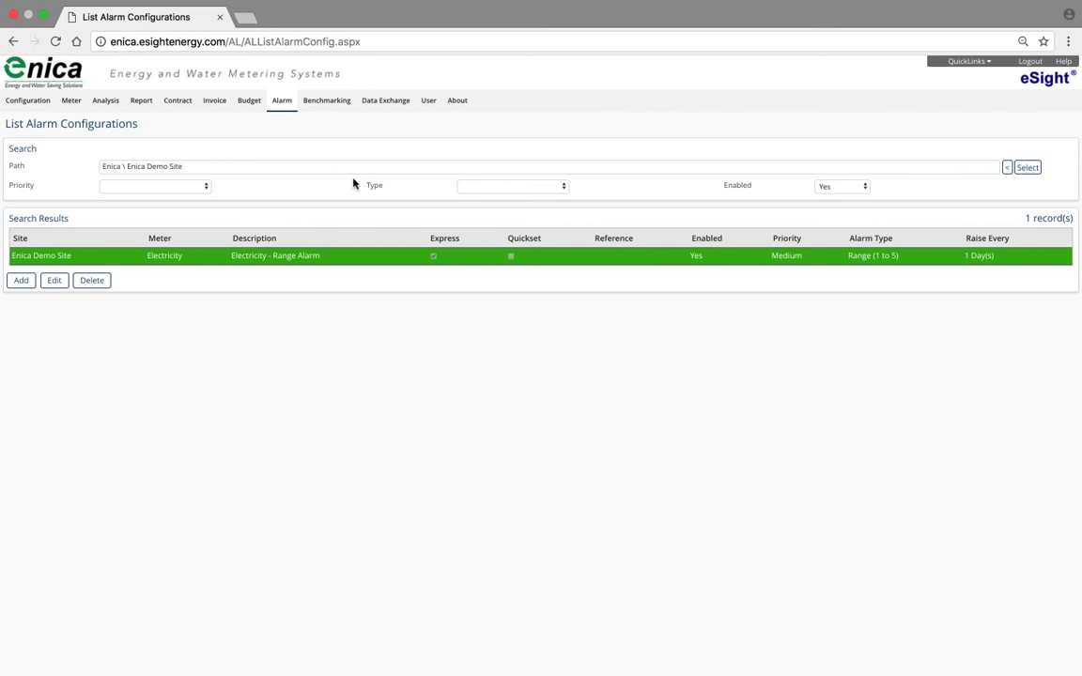
click(22, 282)
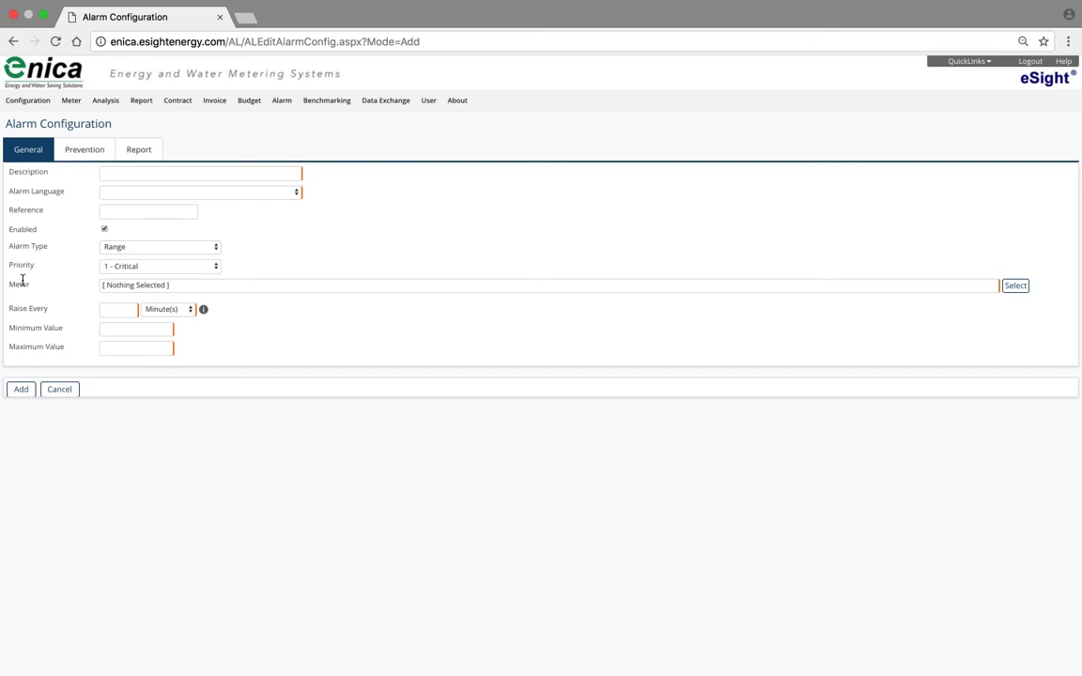
- Enter "Demo Site Deviation Alarm" as the new alarm's description
click(130, 172)
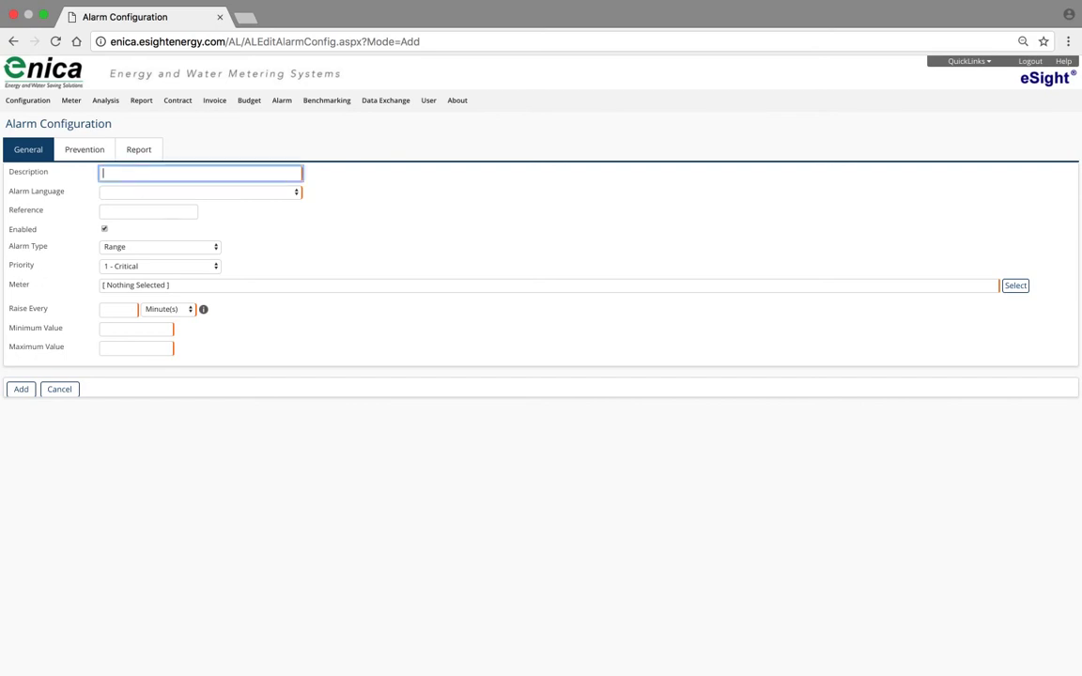
text(Demo Sitye)
key(BackSpace)
key(BackSpace)
key(BackSpace)
text(ite Dev)
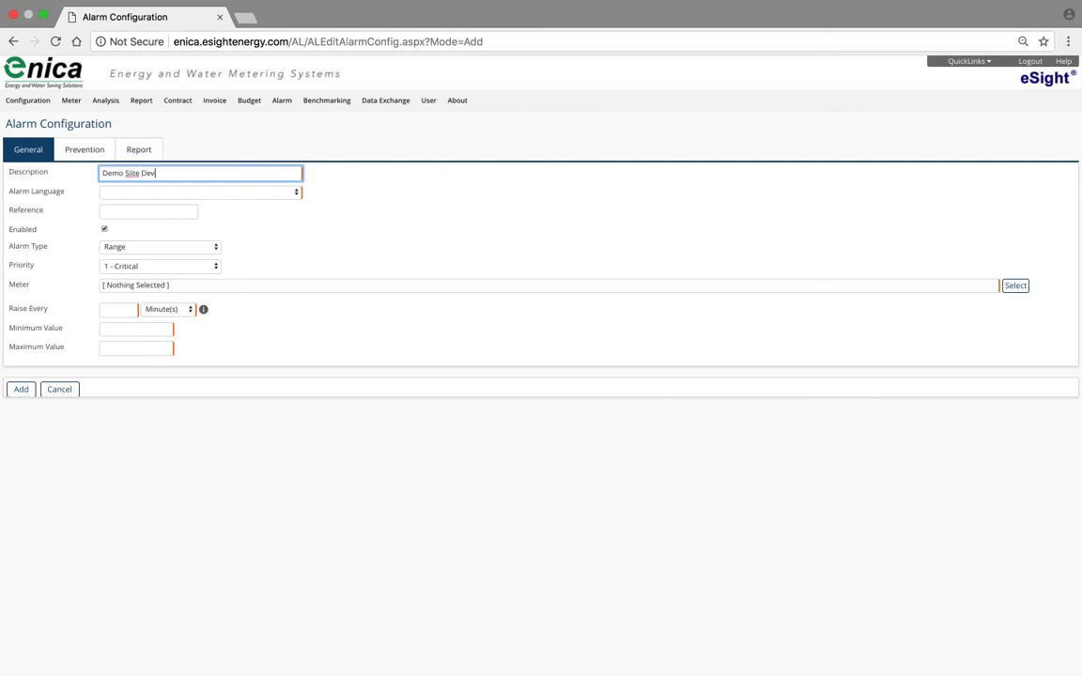
key(BackSpace)
key(BackSpace)
key(BackSpace)
key(BackSpace)
key(BackSpace)
text(te Deviation Alrm)
key(BackSpace)
key(BackSpace)
text(arm)
- Set the alarm language to English (UK) and the alarm type to Deviation
click(232, 193)
click(159, 205)
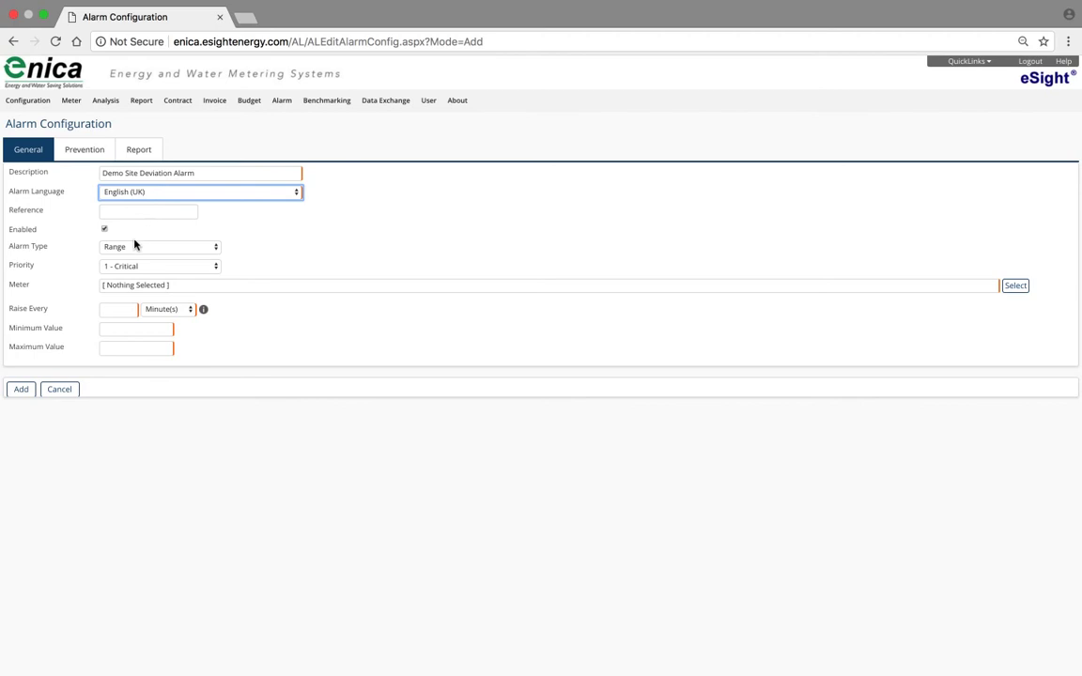
click(141, 251)
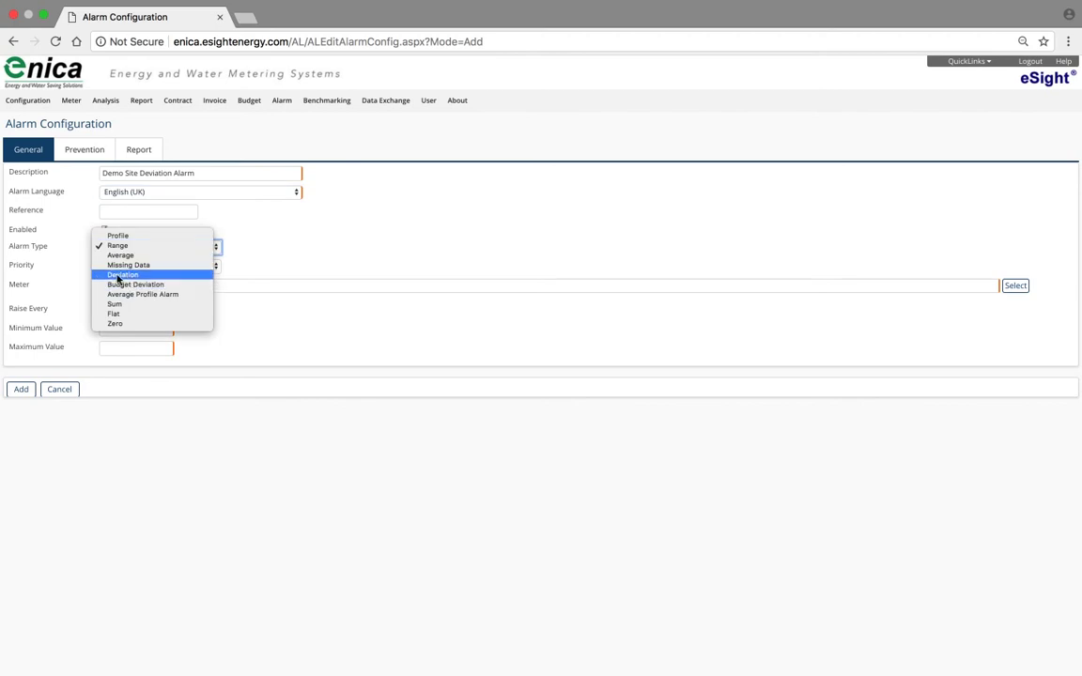
click(128, 275)
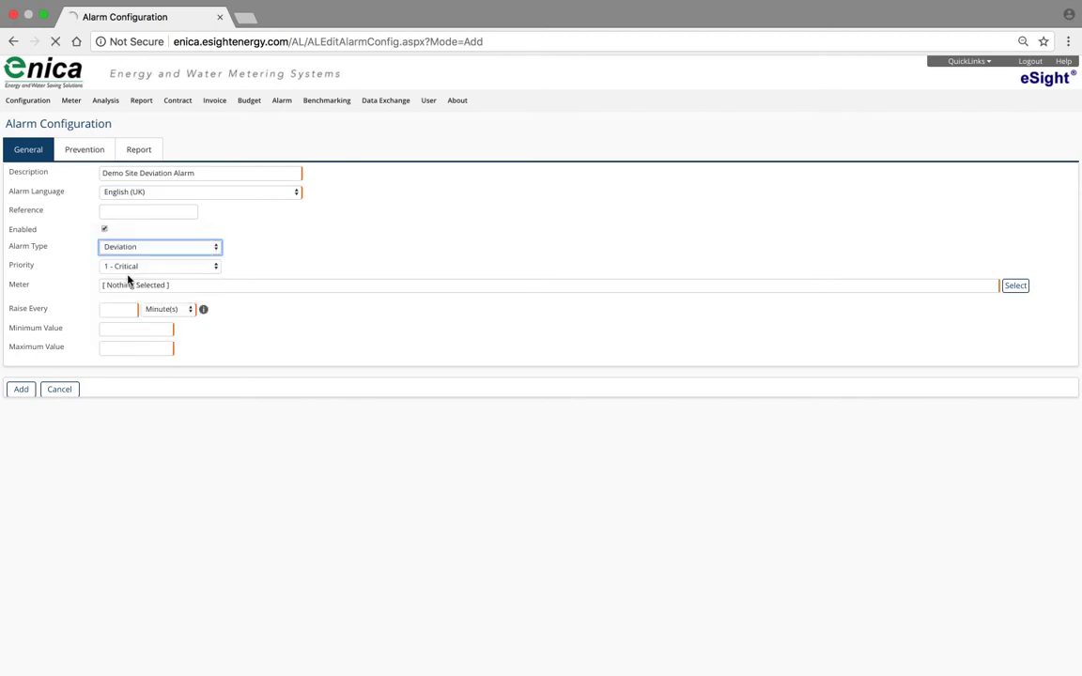
- Assign the Enica \ Enica Demo Site \ Gas meter to the alarm and choose "Demo site deviation alarm" as its analysis template
click(1012, 287)
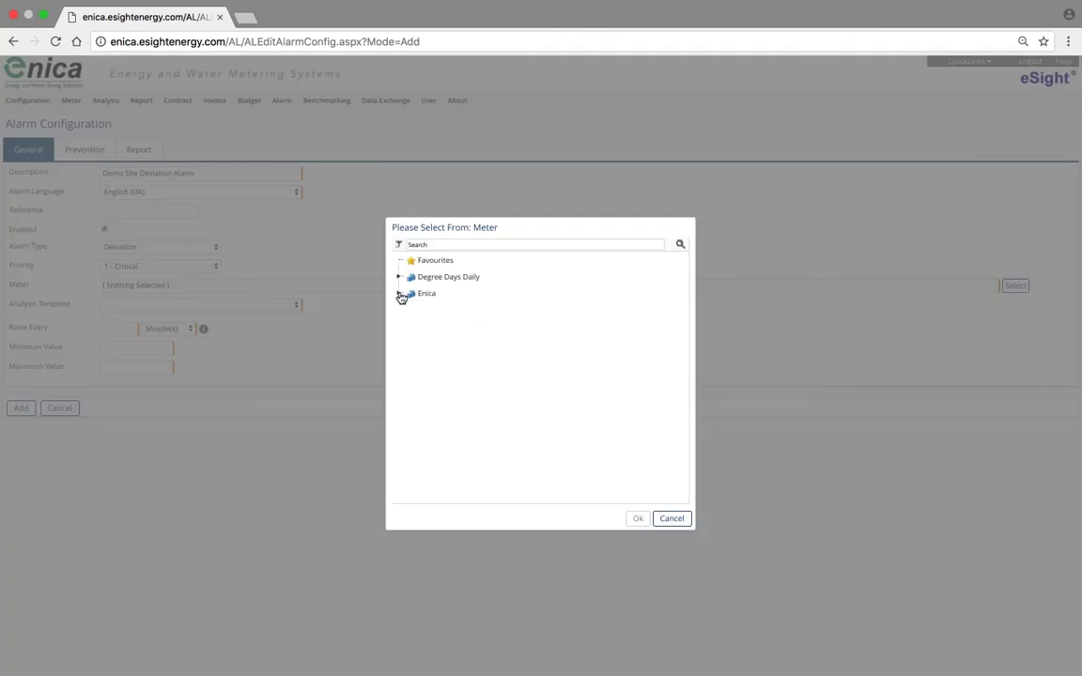
click(400, 295)
click(411, 311)
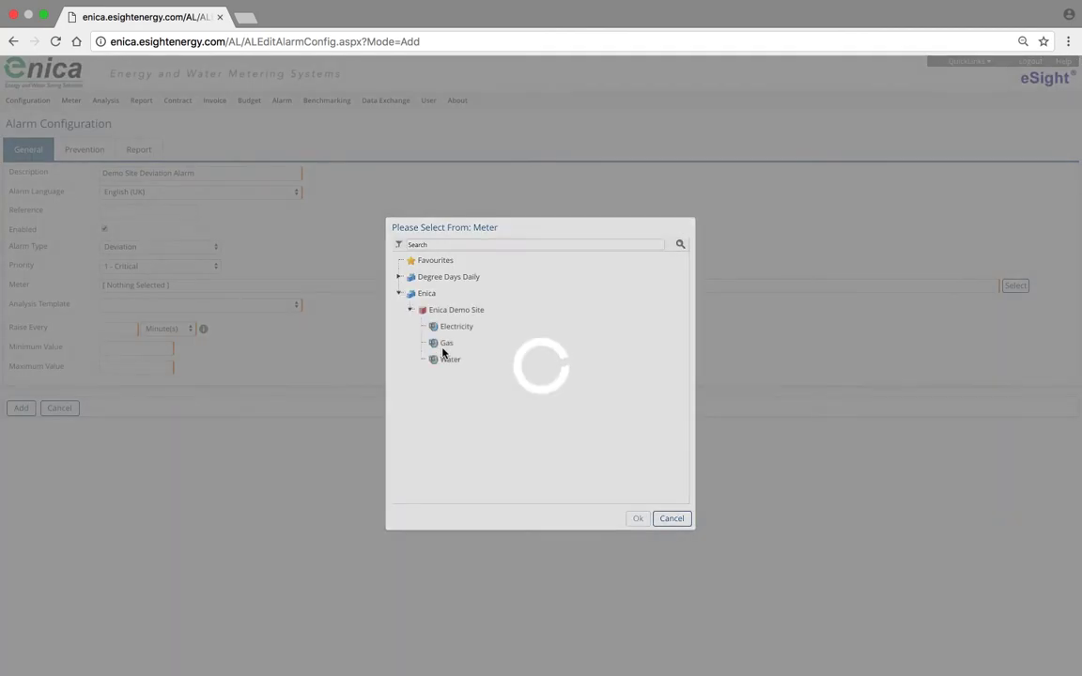
click(445, 344)
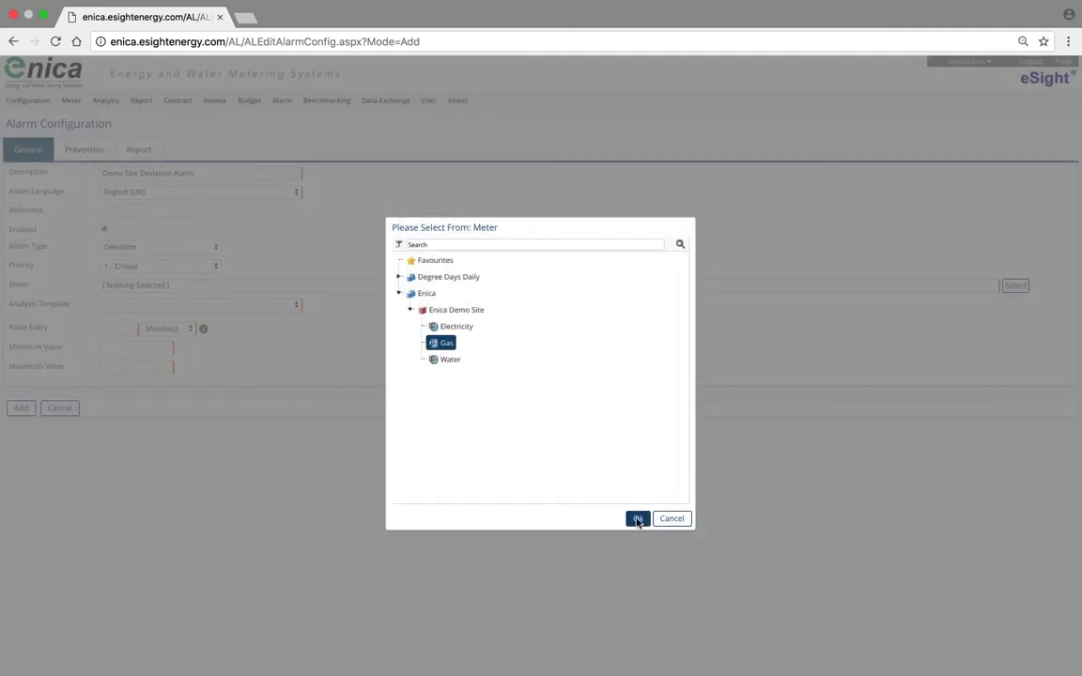
click(637, 519)
click(284, 307)
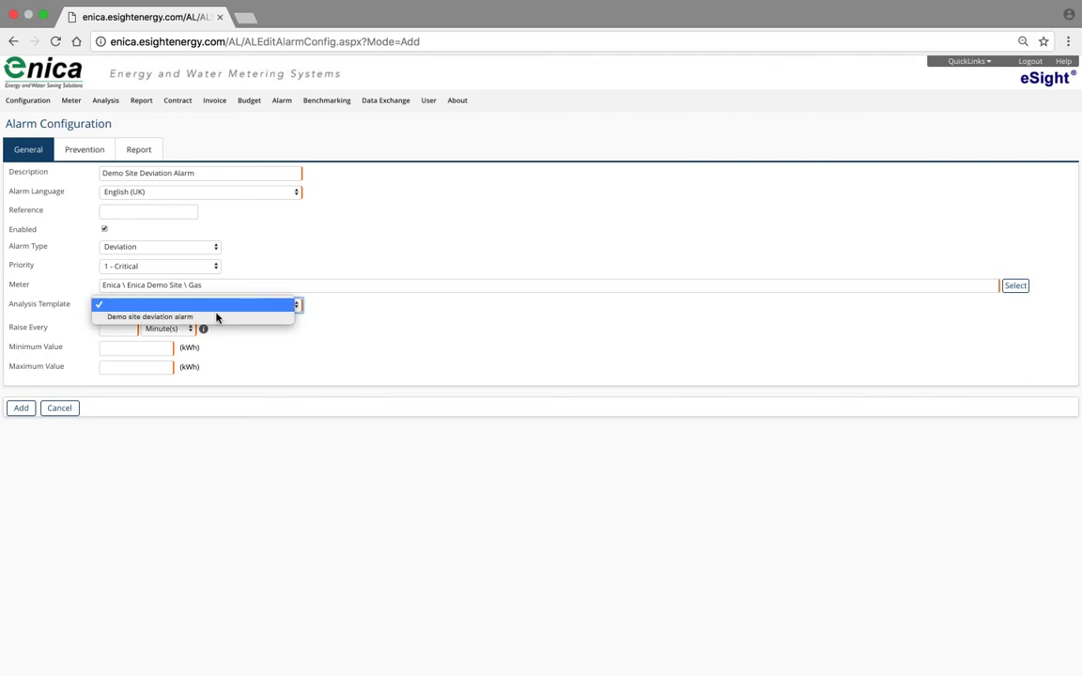
click(161, 318)
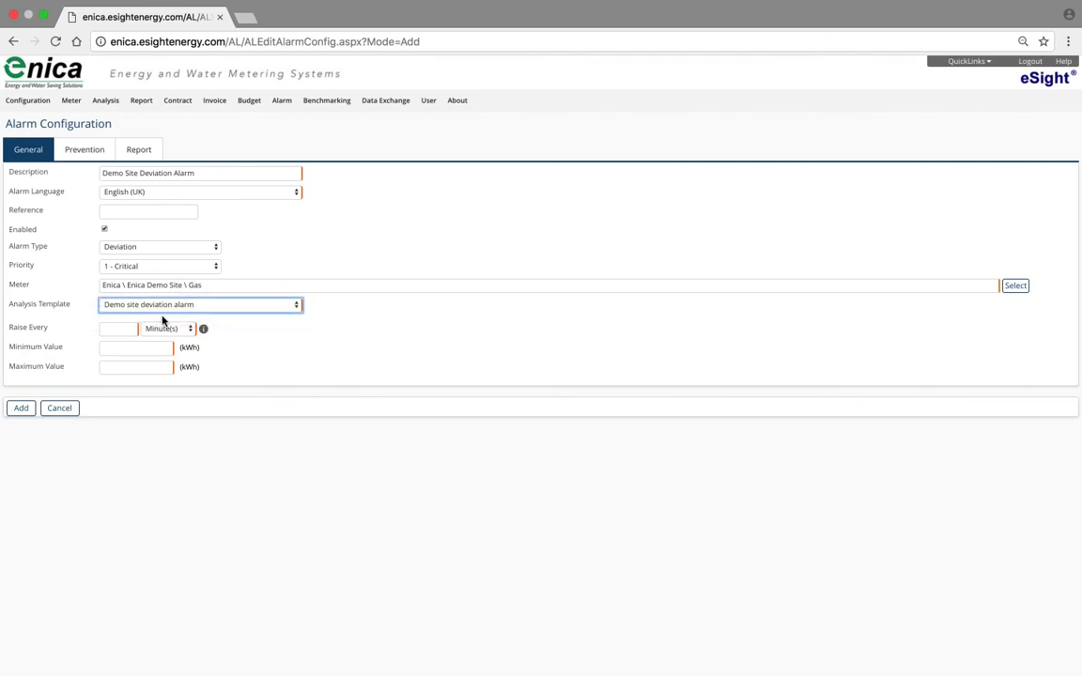
- Set the alarm to be raised every 1 day
click(110, 328)
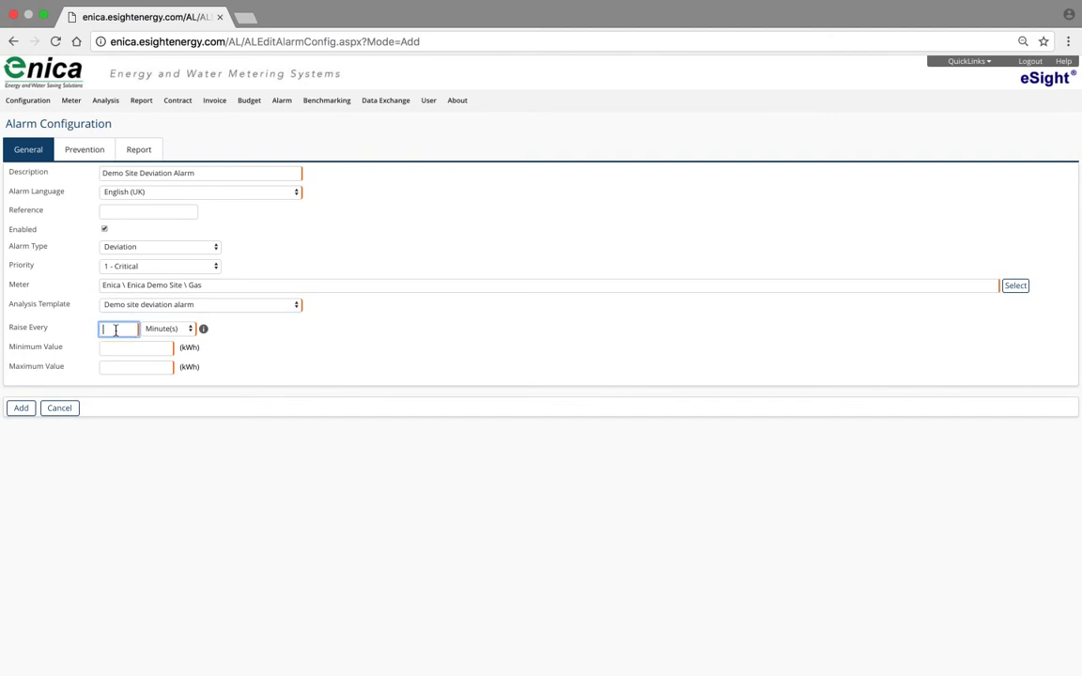
text(1)
click(151, 329)
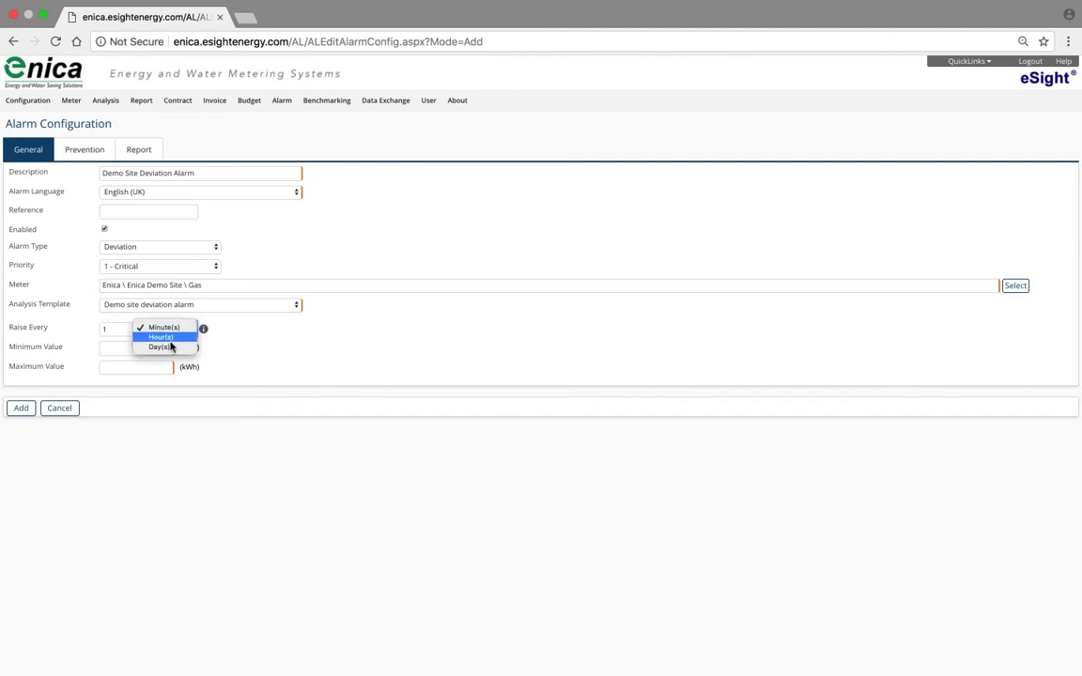
click(166, 347)
- Set the alarm's minimum value to -40000 kWh and its maximum value to 40000 kWh
click(136, 348)
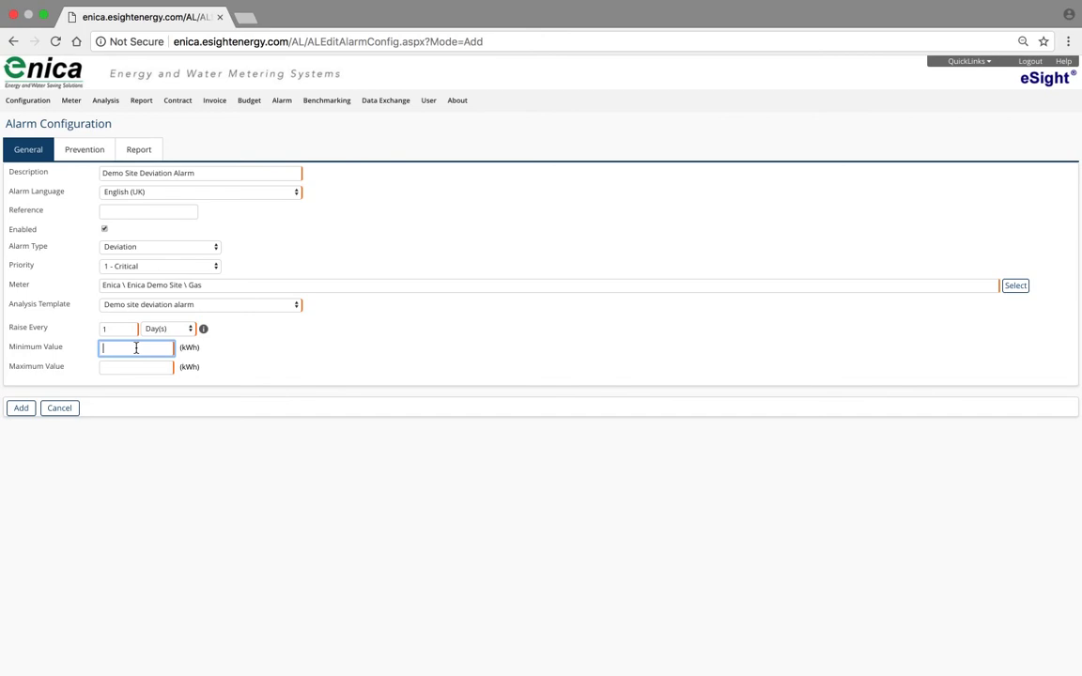
text(-40000)
click(133, 367)
text(40000)
click(20, 408)
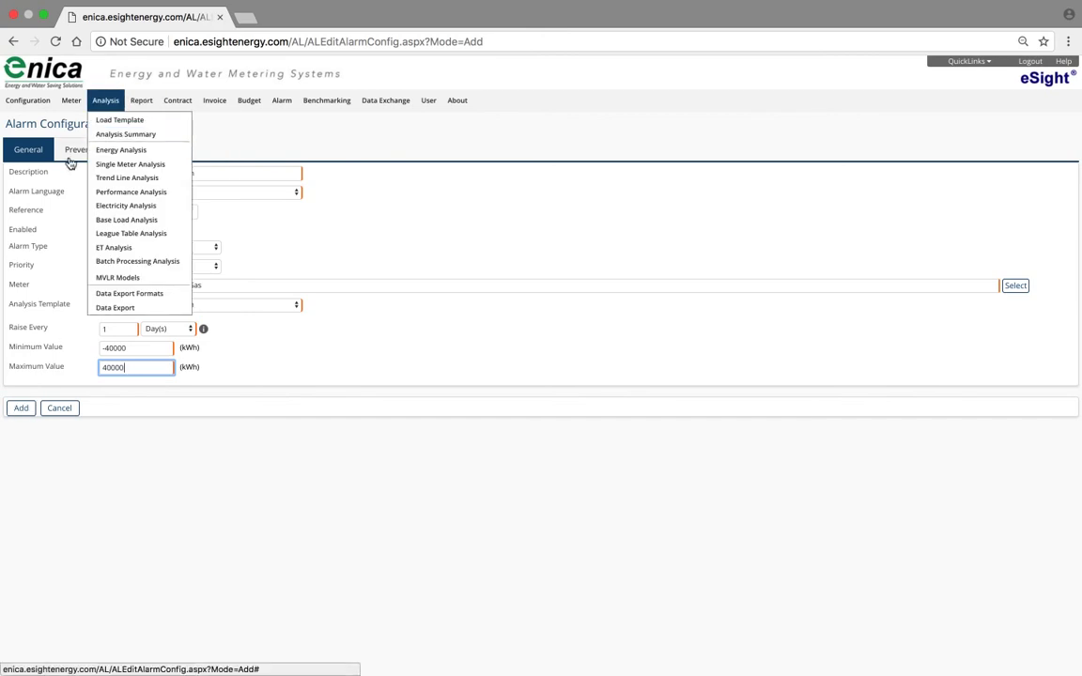
- Set the alarm's report type to Analysis Template and try to add the alarm
click(138, 150)
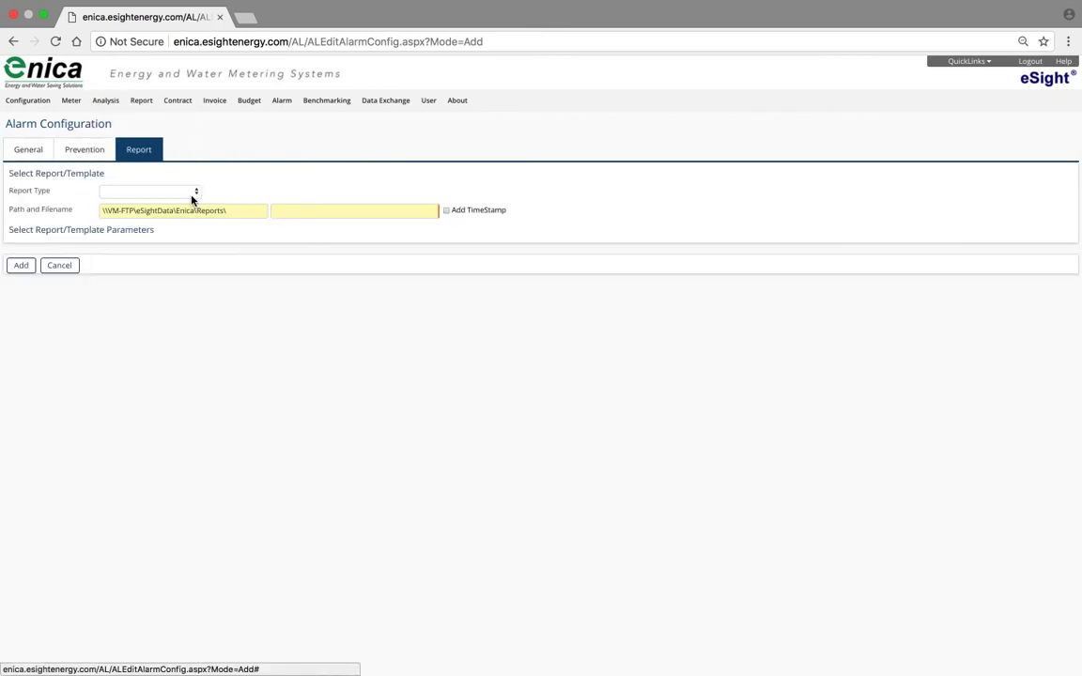
click(178, 191)
click(140, 204)
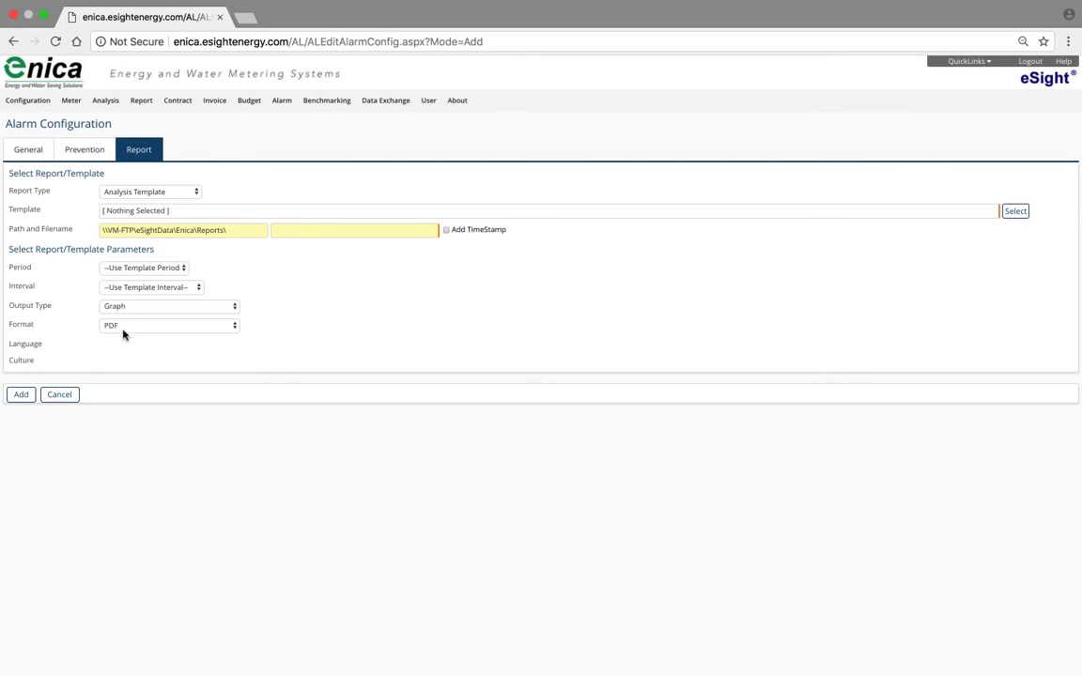
click(32, 149)
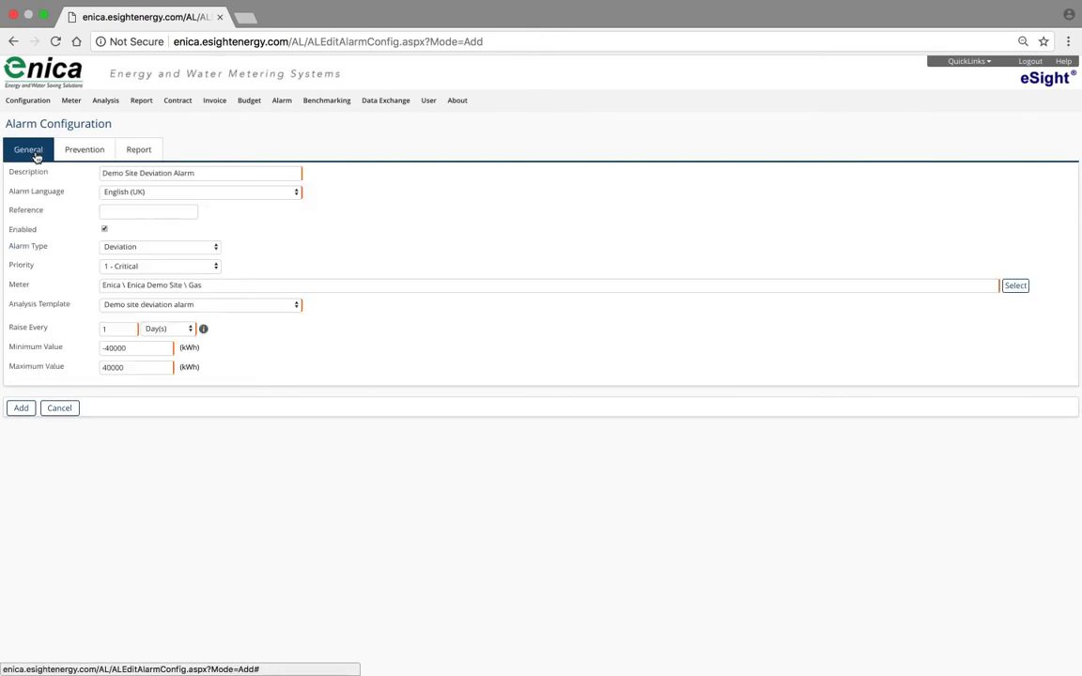
click(22, 409)
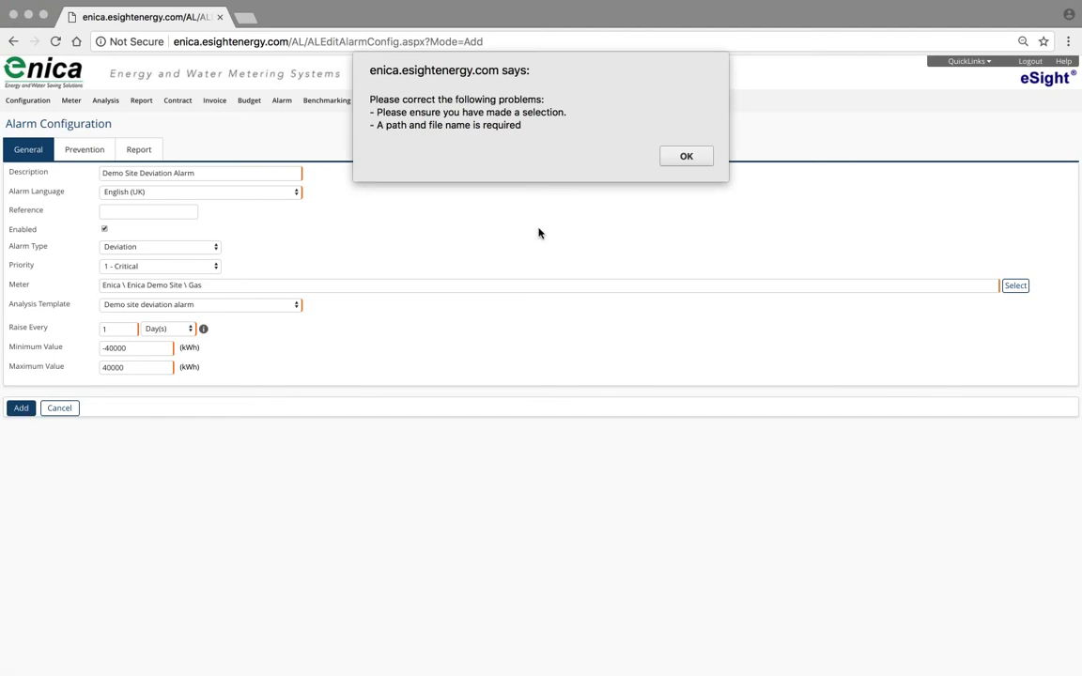
click(685, 157)
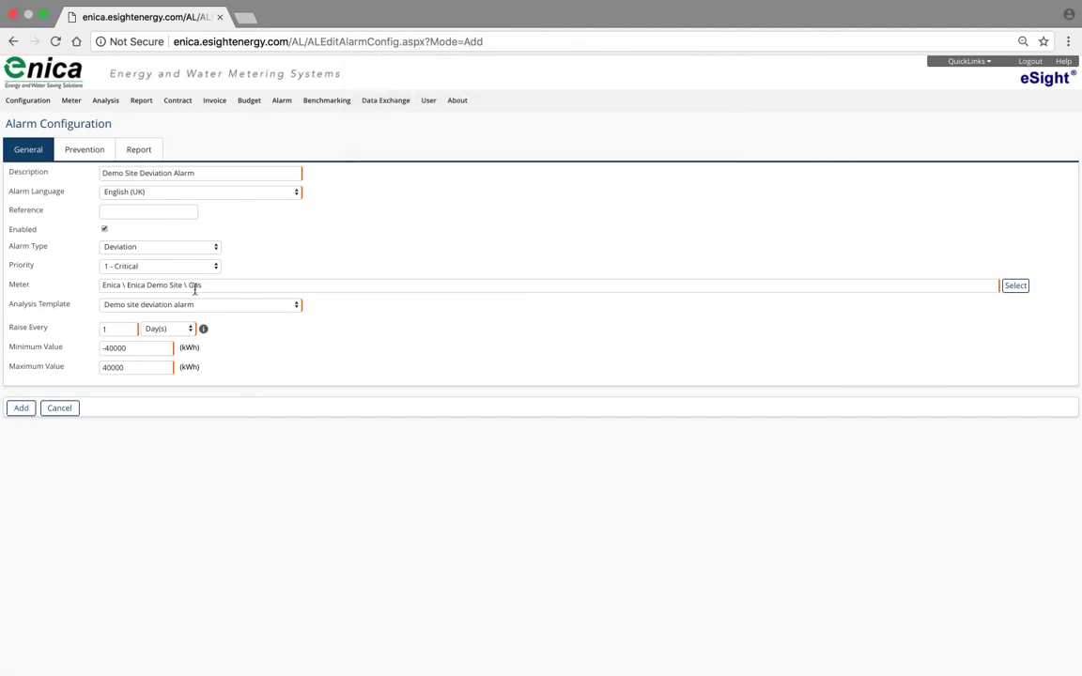
- Append "demositedeviation" to the report's folder path and try to add the alarm again
click(131, 153)
click(304, 231)
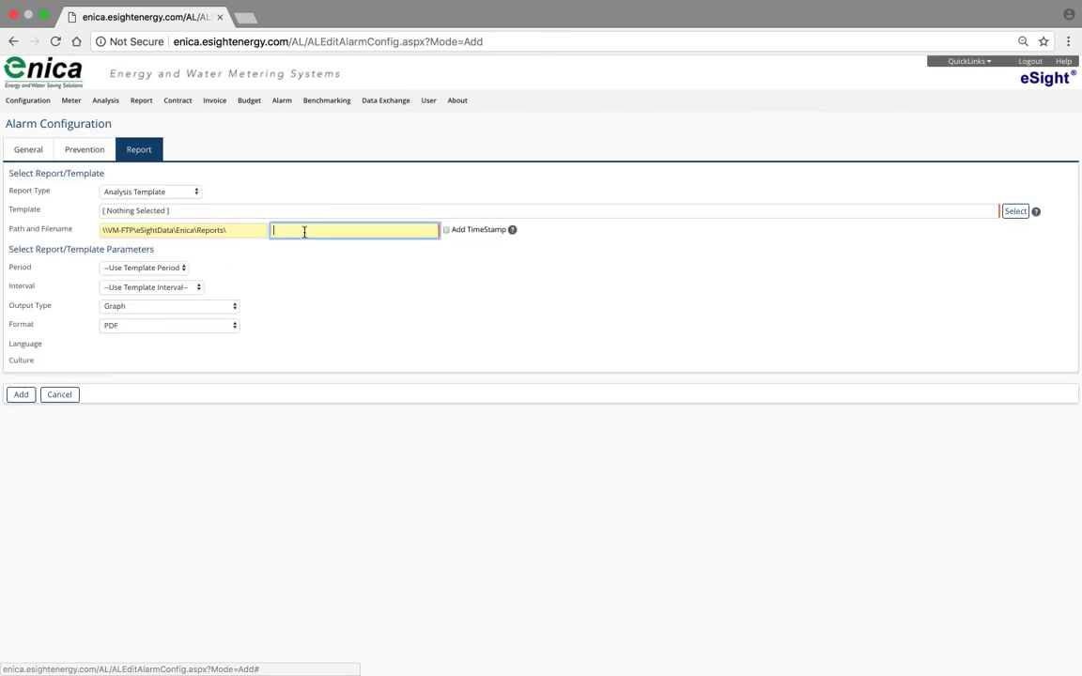
click(239, 230)
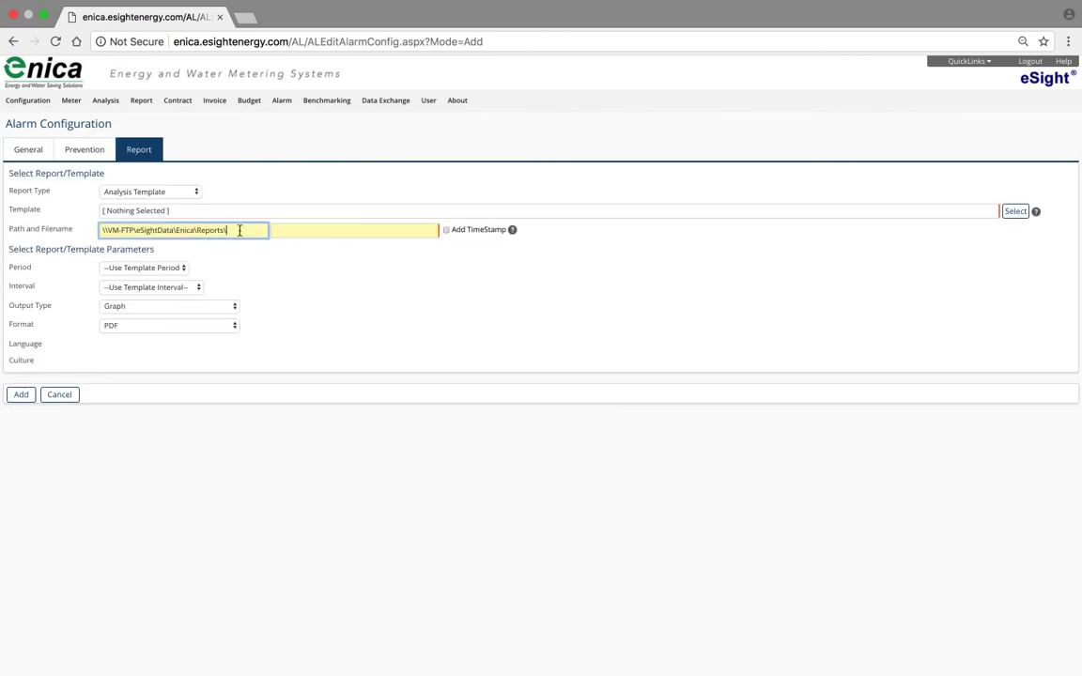
text(demositedeviation)
click(23, 399)
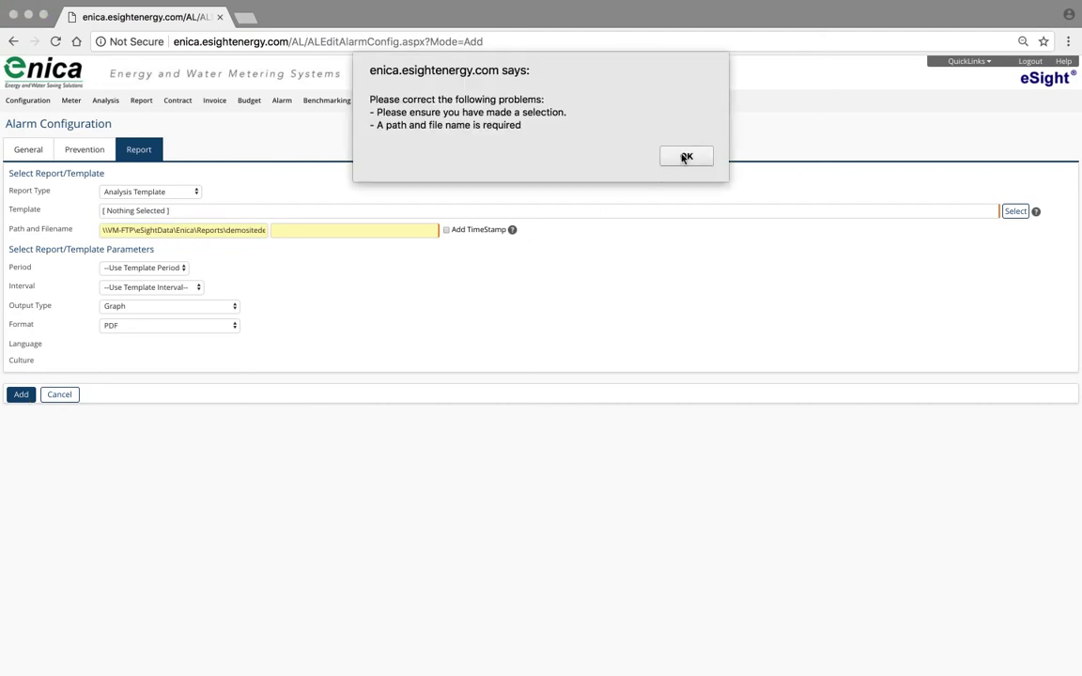
click(685, 157)
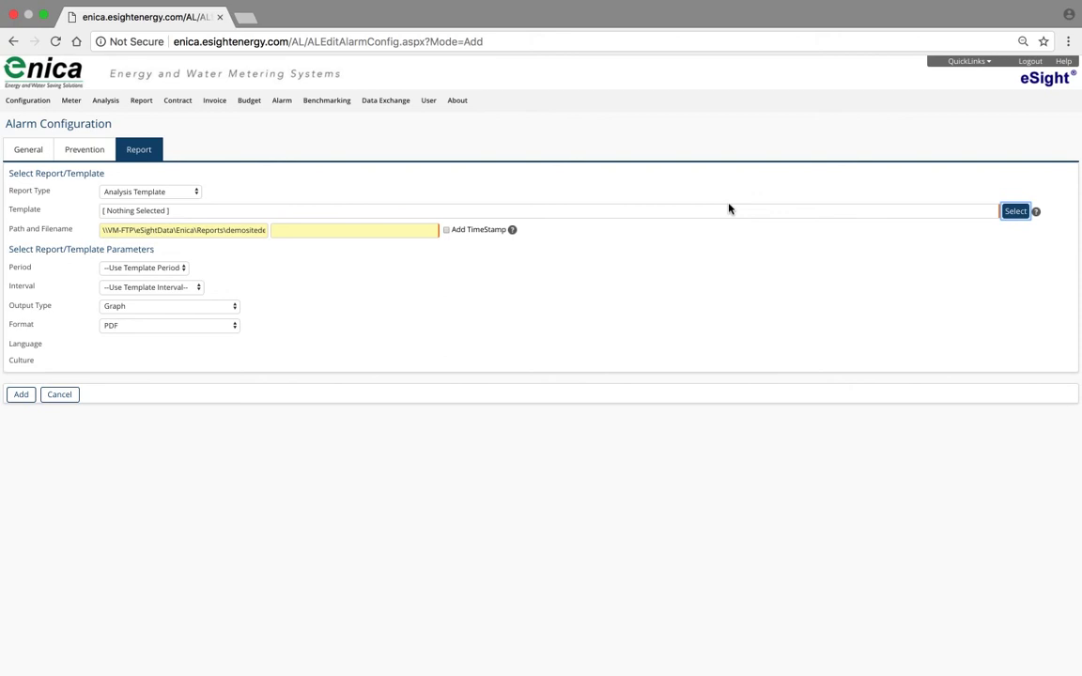
- Select Enica \ Enica Demo Site \ Demo site deviation alarm as the report template and try to add the alarm
click(1015, 211)
click(401, 277)
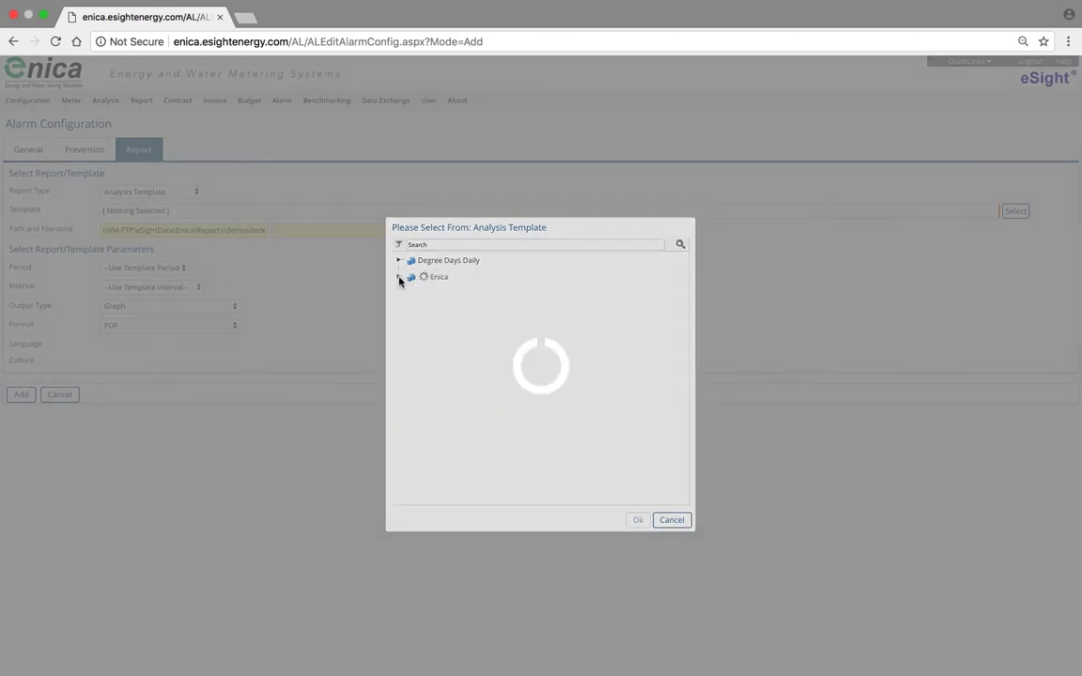
click(410, 294)
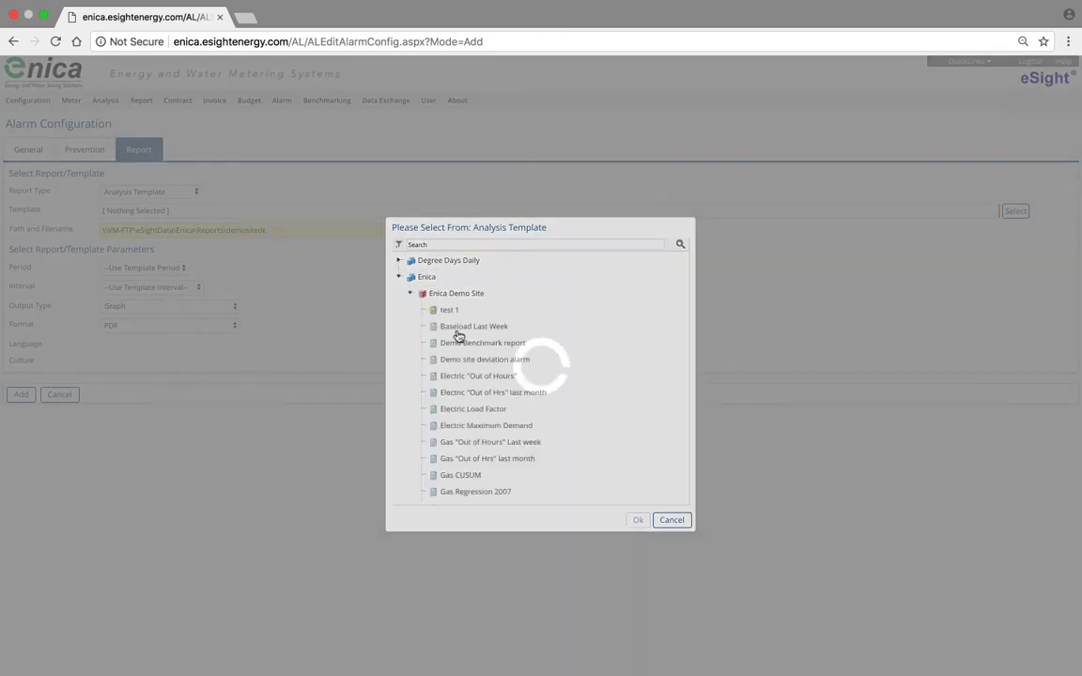
scroll(502, 338, down, 1)
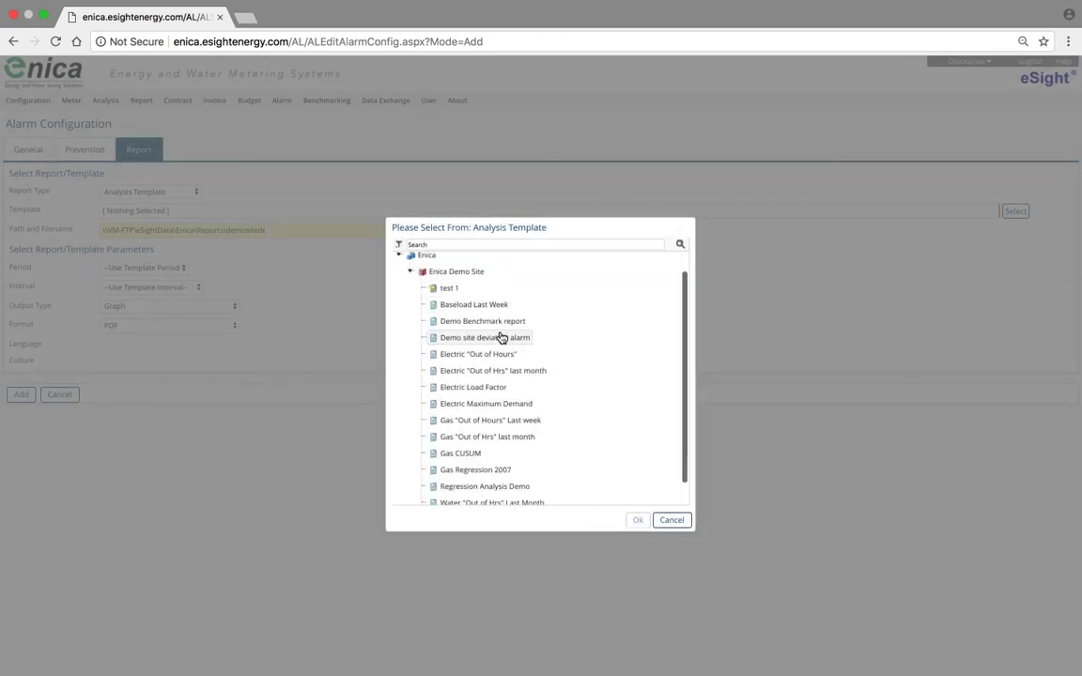
click(479, 340)
click(638, 521)
click(23, 417)
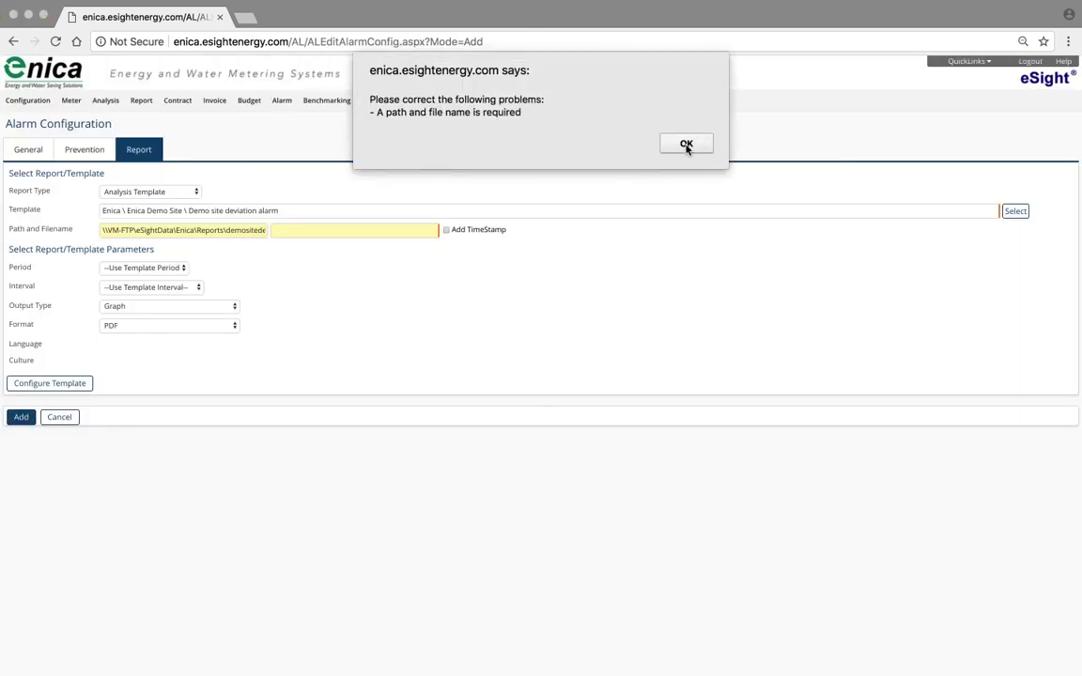
click(687, 144)
- Enter "demosite deviation" as the report's file name and add the alarm
click(290, 232)
text(de)
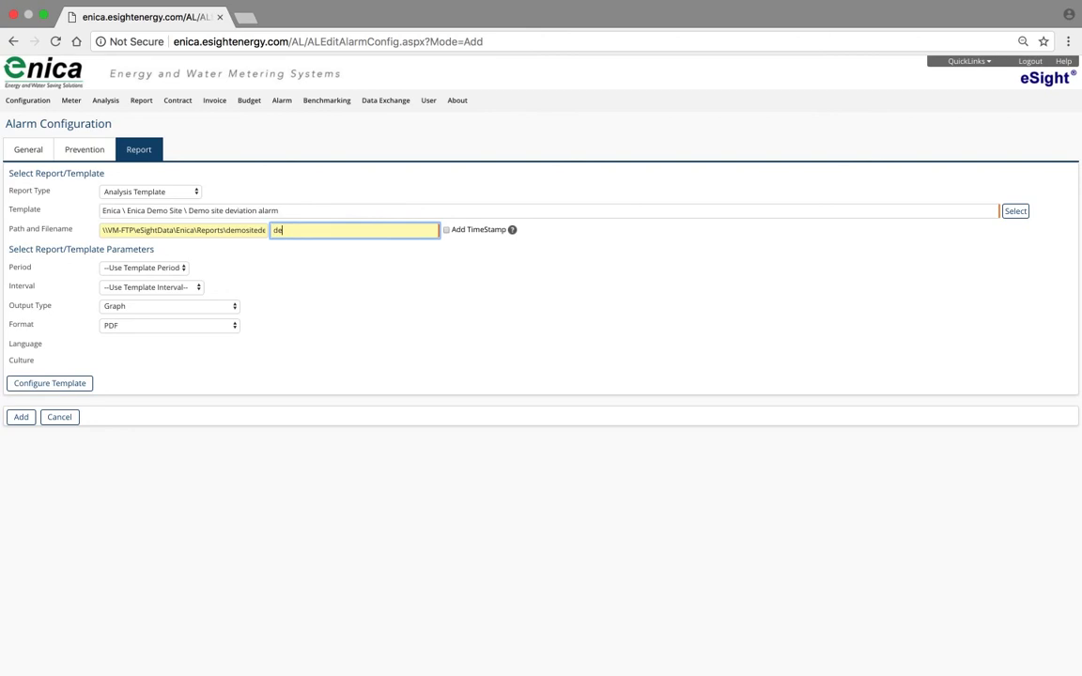
text(mosite deviation)
click(22, 418)
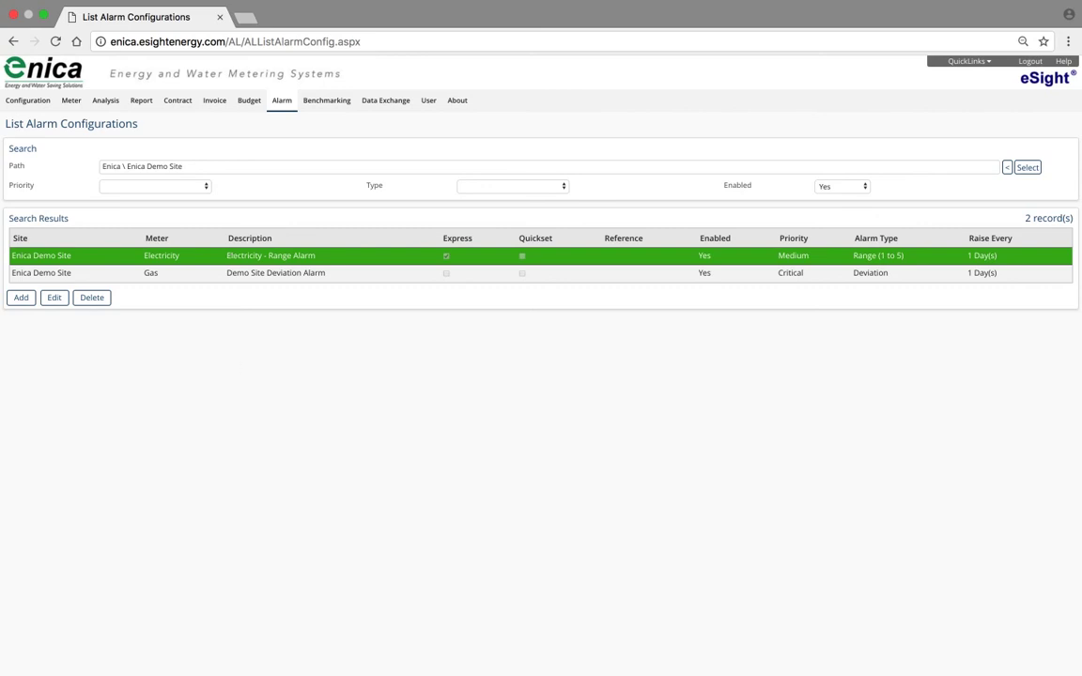
mouse_move(676, 662)
right_click(892, 665)
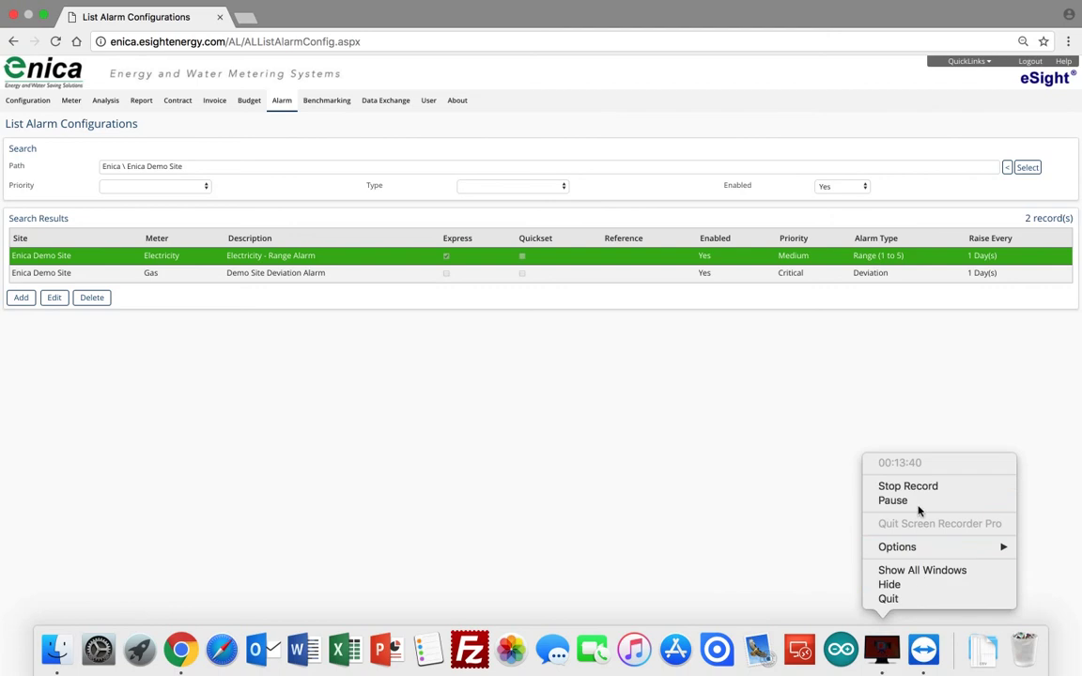